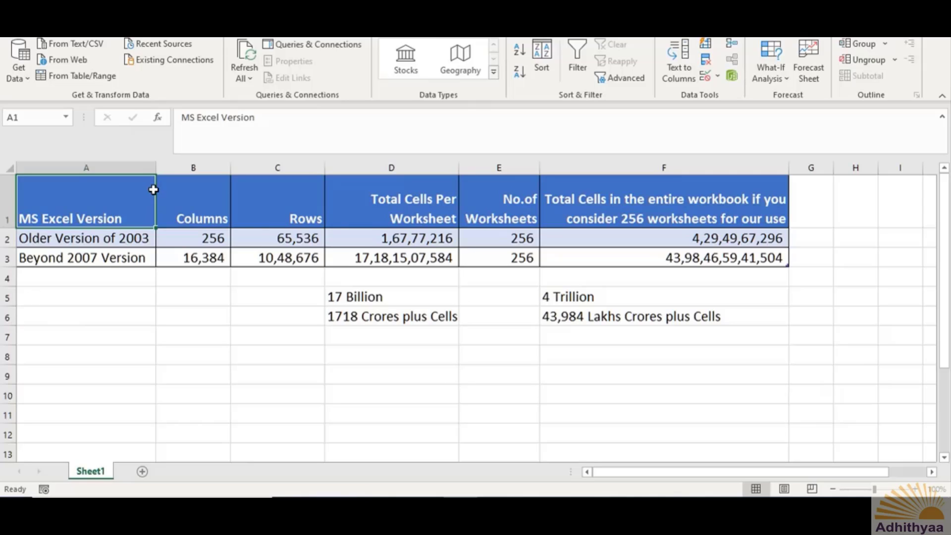
Examine the column, row and total cell figures for the 2003 and beyond-2007 Excel versions in the comparison table
left_click(198, 238)
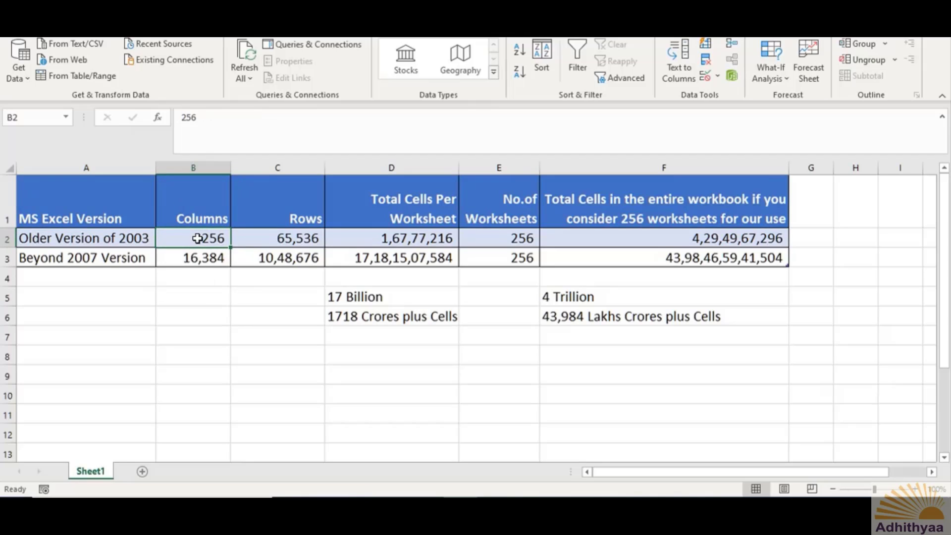
left_click(301, 236)
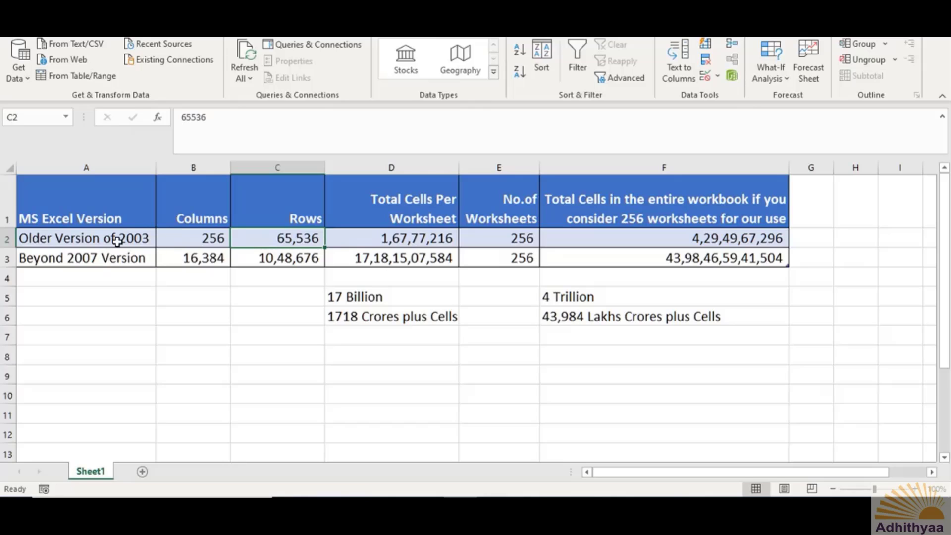
left_click(118, 258)
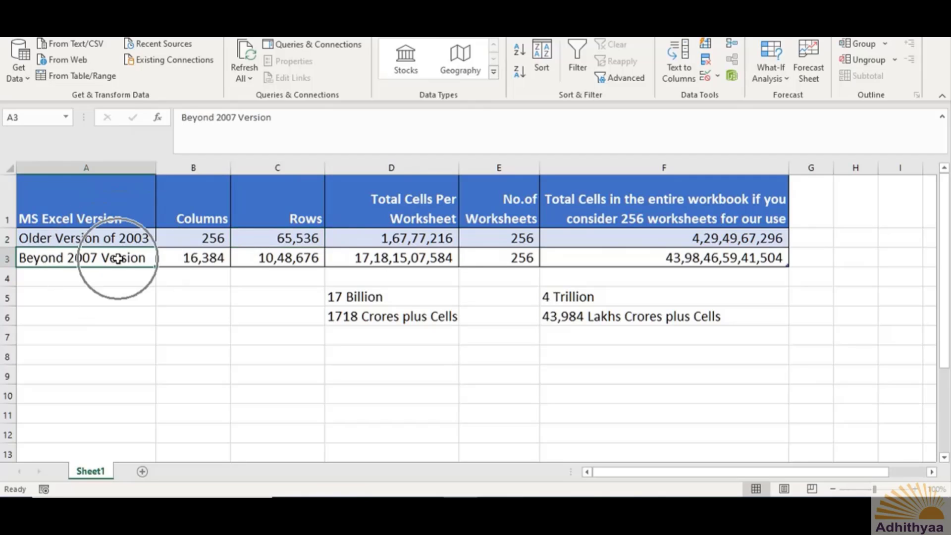
left_click(184, 258)
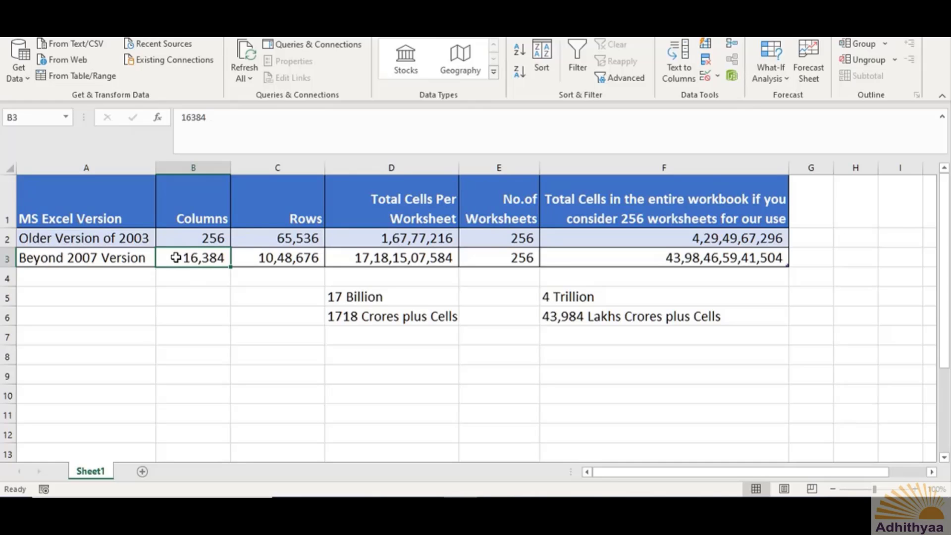
left_click(272, 258)
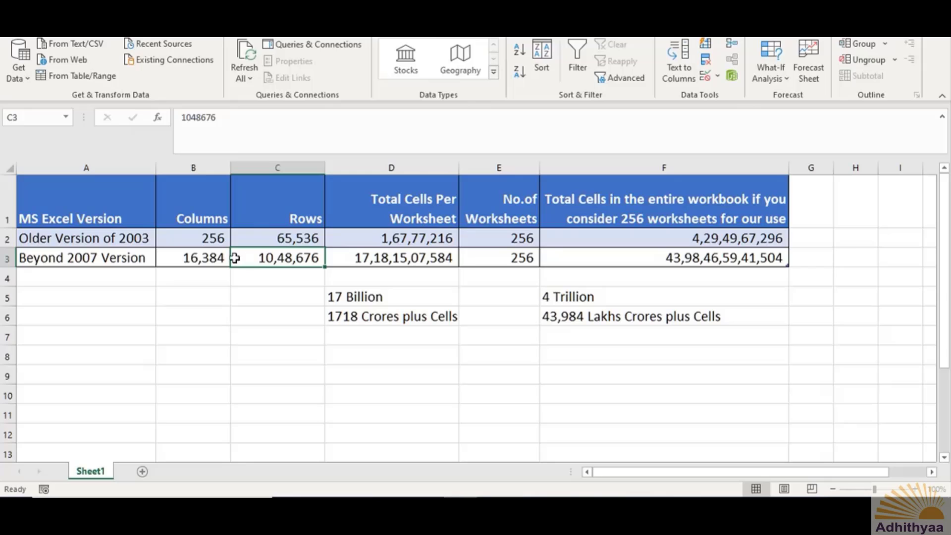
left_click(88, 206)
left_click_drag(168, 215, 750, 317)
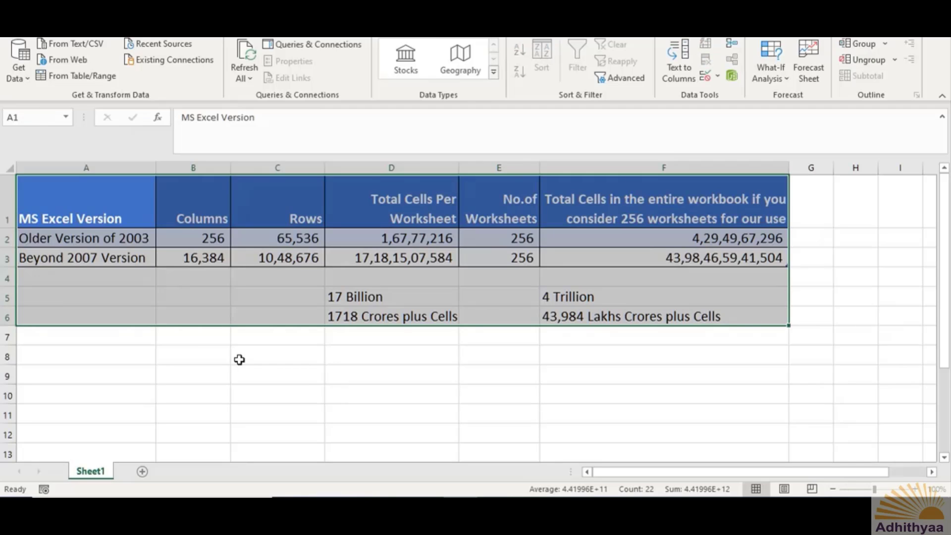
left_click(189, 299)
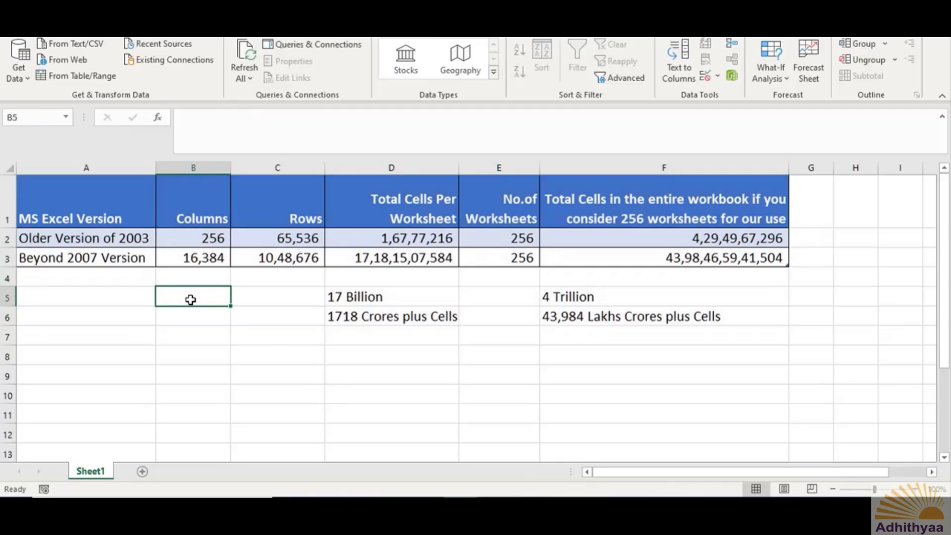
left_click(88, 319)
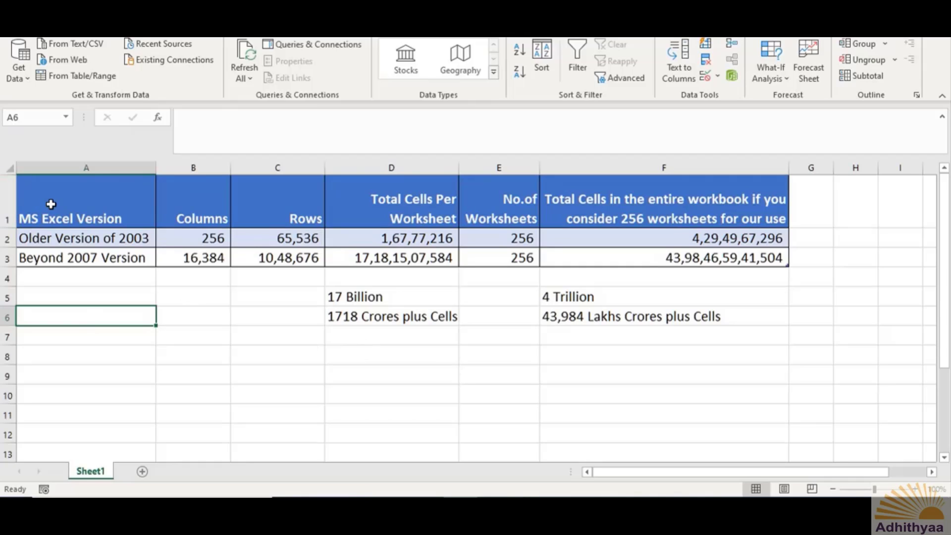
Copy the table's header row A1:F1 and paste it into row 9, starting at cell A9
left_click_drag(47, 203, 615, 206)
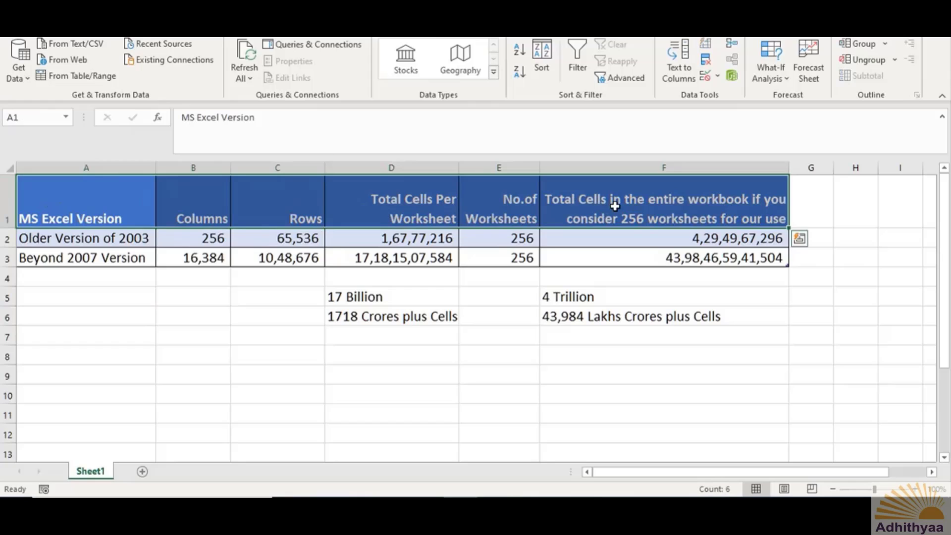
key("ctrl+c")
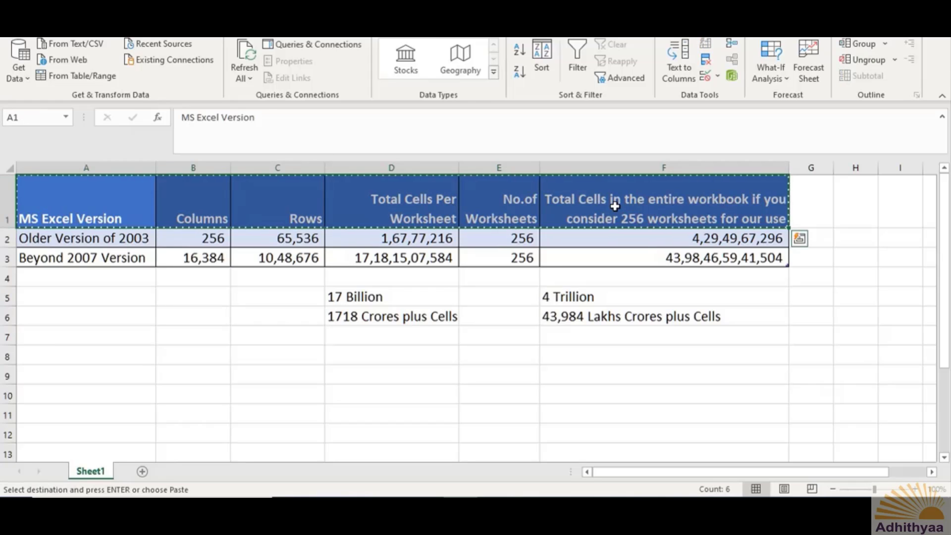
left_click(75, 398)
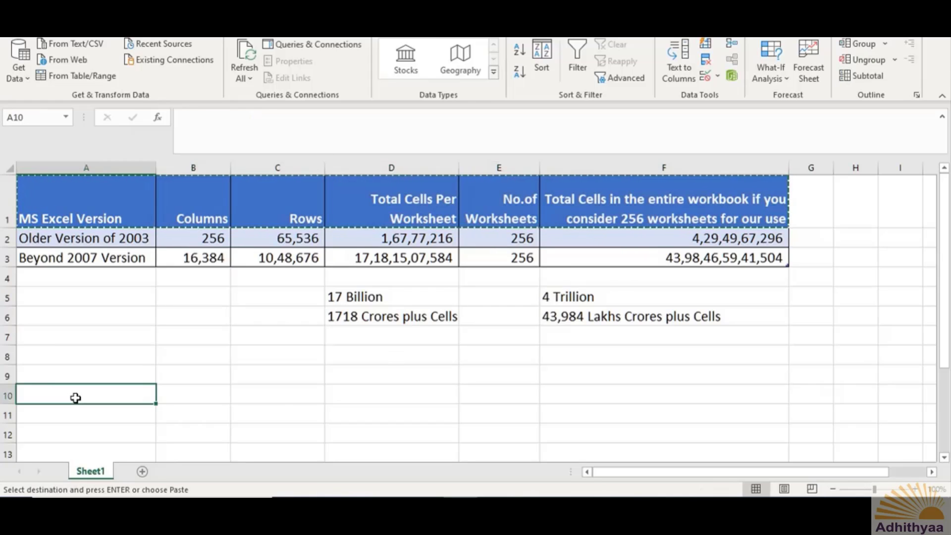
left_click(93, 372)
key("ctrl+v")
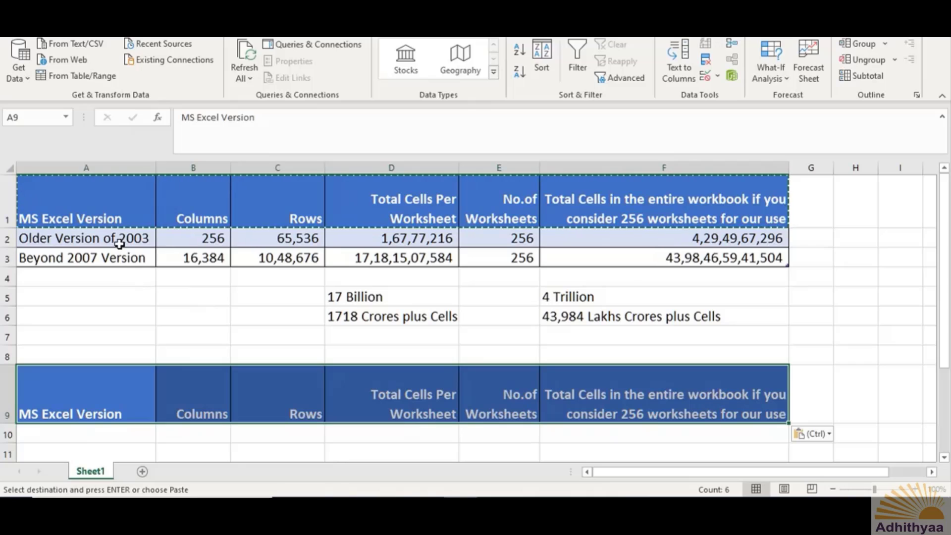
key("Escape")
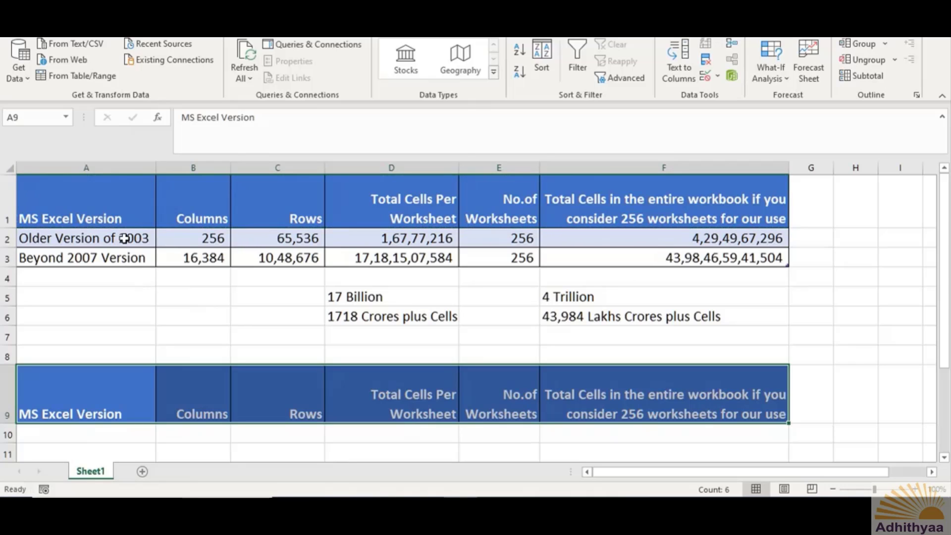
Copy the two version names in A2:A3 into A10:A11, under the duplicated MS Excel Version header
left_click_drag(123, 238, 124, 258)
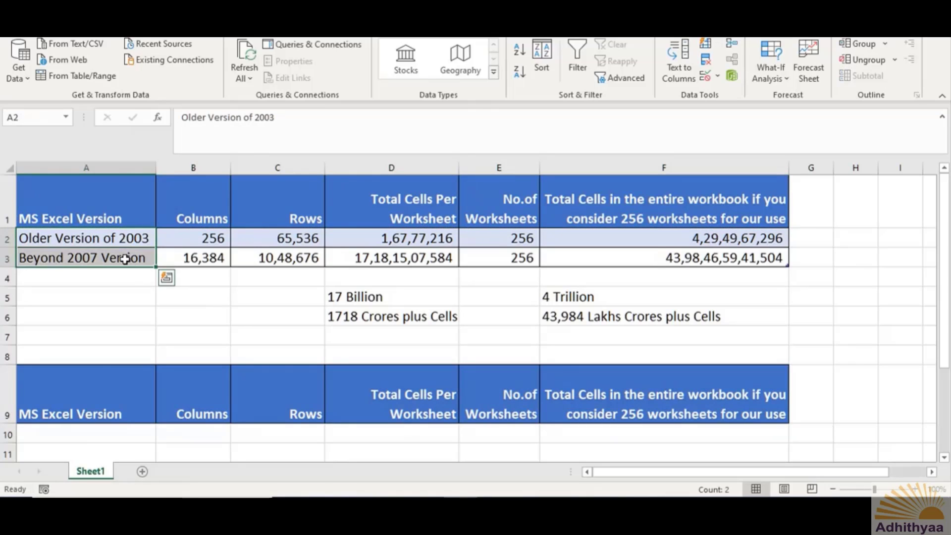
key("ctrl+c")
left_click(117, 429)
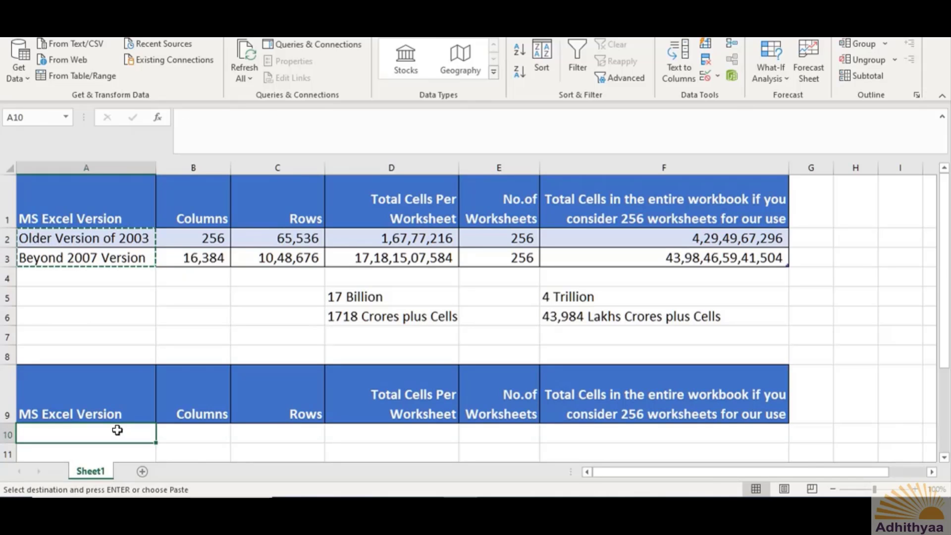
key("ctrl+v")
scroll(166, 396, "down", 3)
scroll(165, 394, "up", 3)
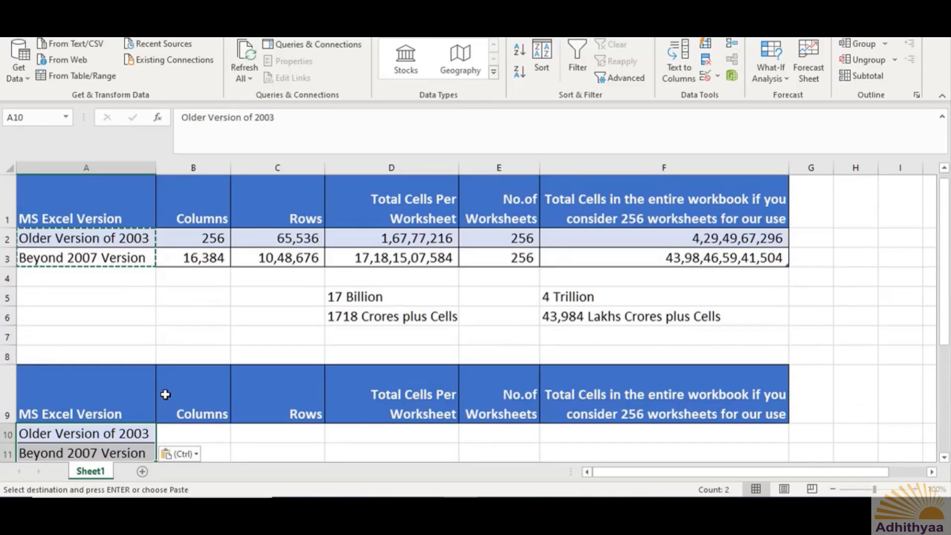
key("Escape")
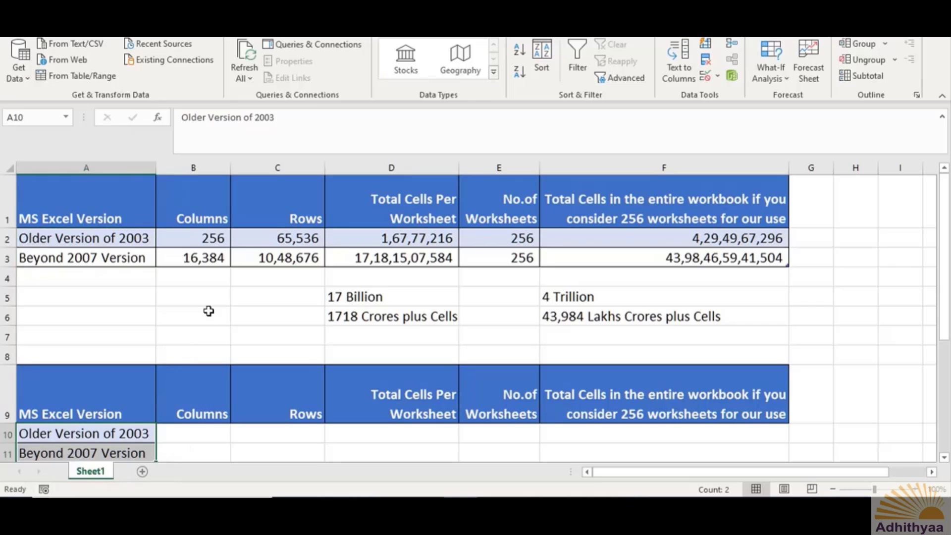
scroll(208, 310, "down", 2)
scroll(213, 355, "up", 2)
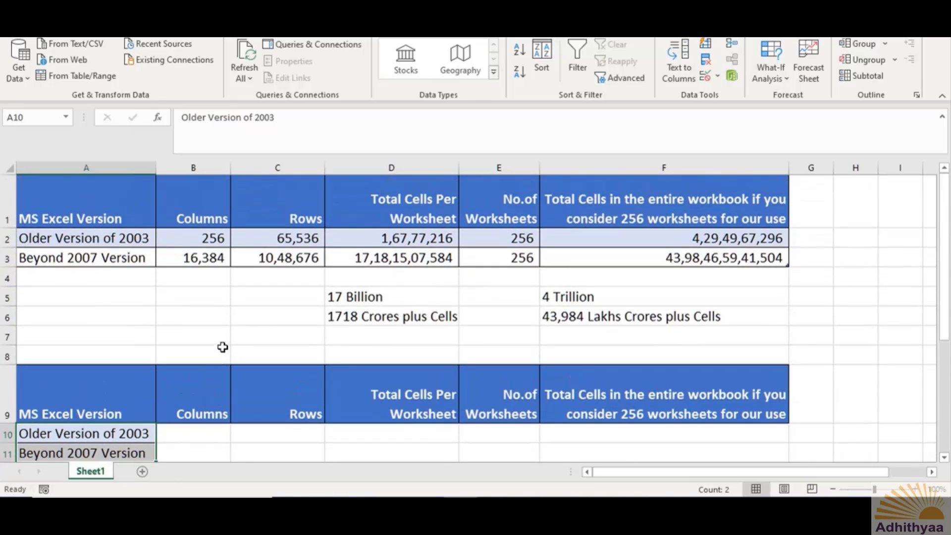
Copy the older version's figures in B2:F2 into B10:F10, then end copy mode and select cell B11
left_click_drag(206, 239, 700, 239)
key("ctrl+c")
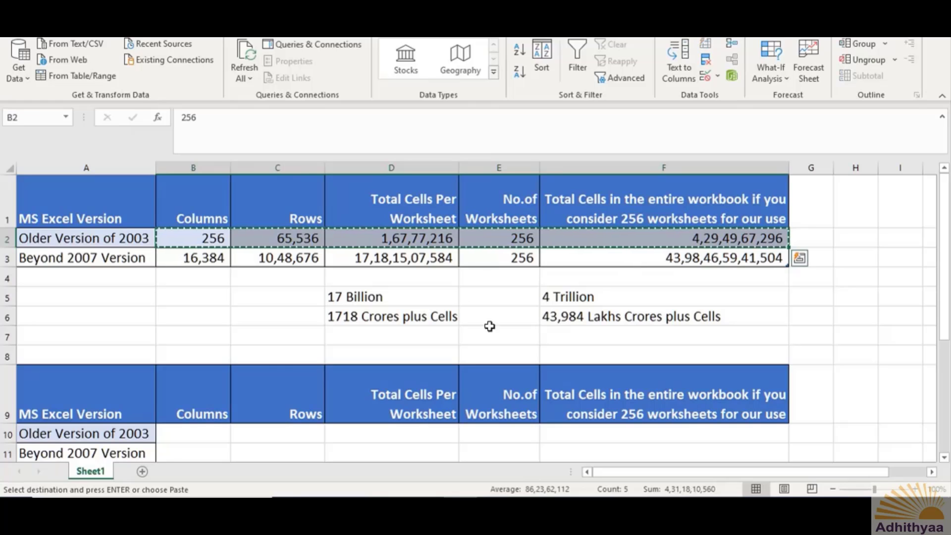
scroll(204, 329, "down", 2)
left_click(211, 283)
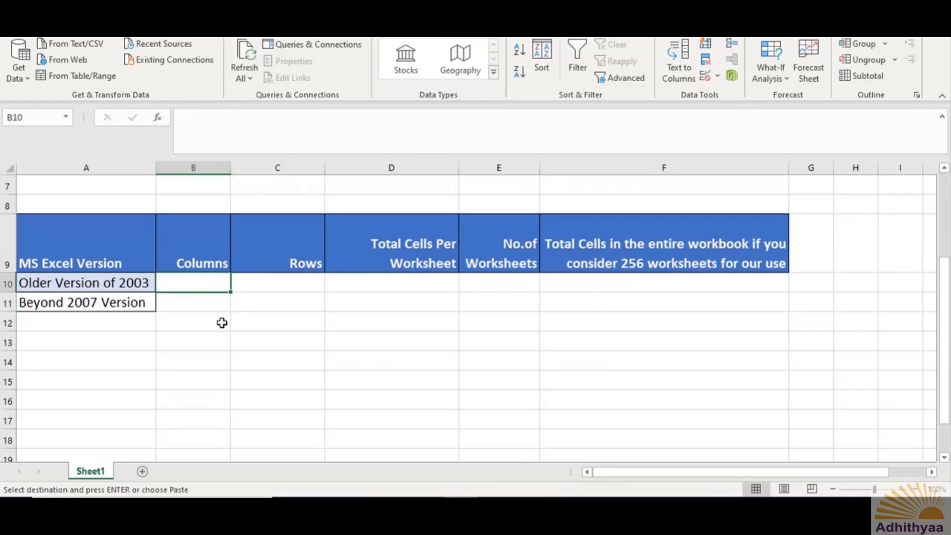
key("ctrl+v")
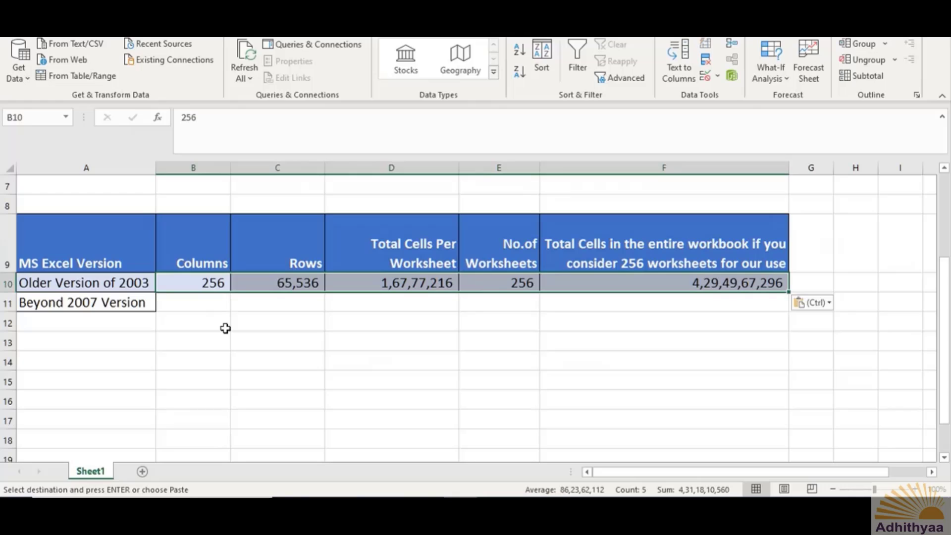
left_click(81, 302)
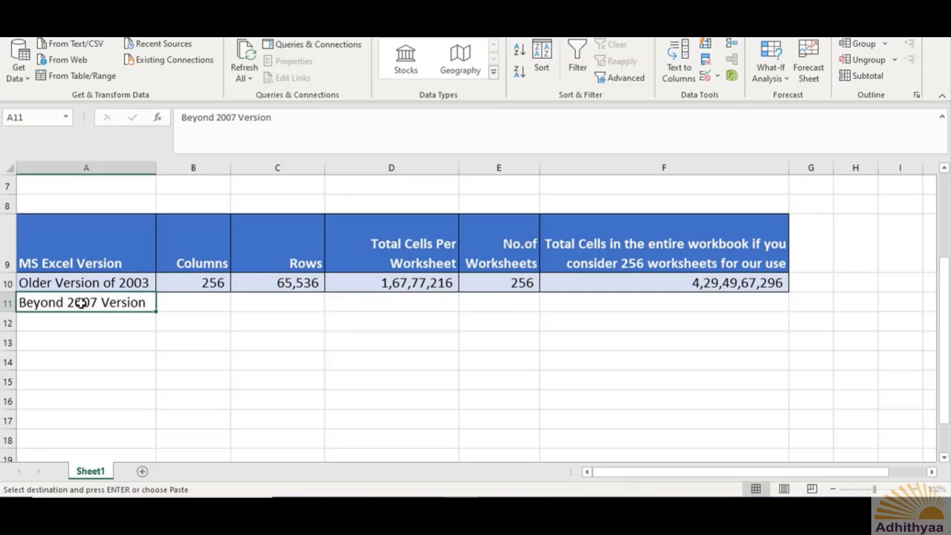
key("F2")
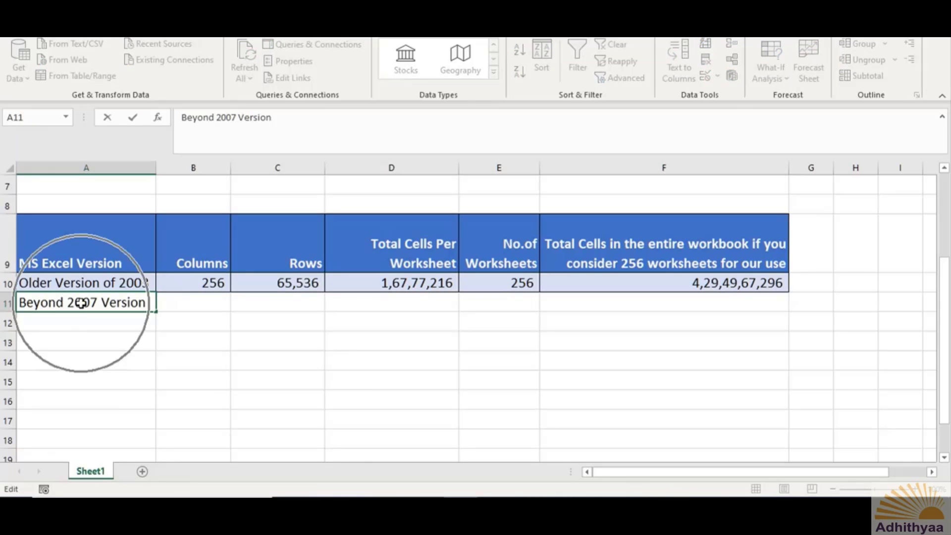
left_click(205, 302)
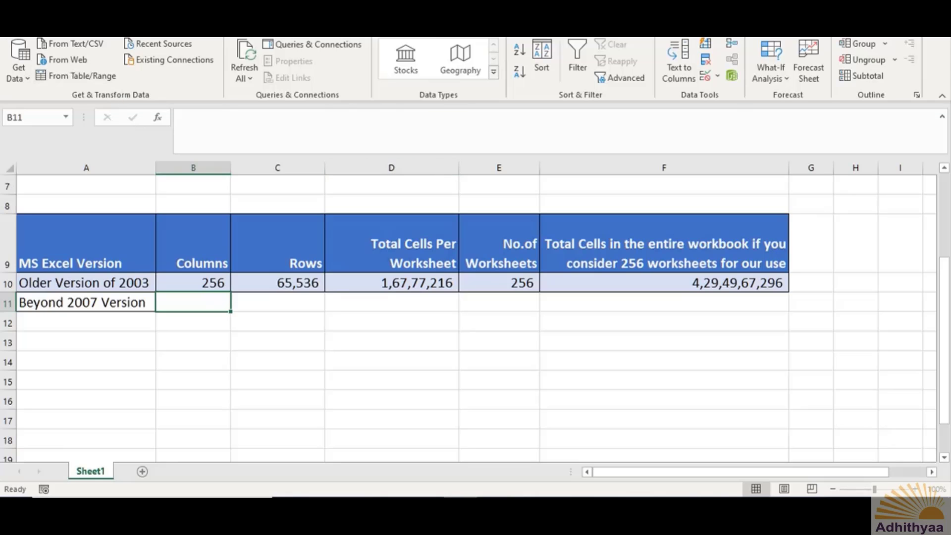
Enable the R1C1 reference style in Excel's formula options and apply the change
left_click(17, 25)
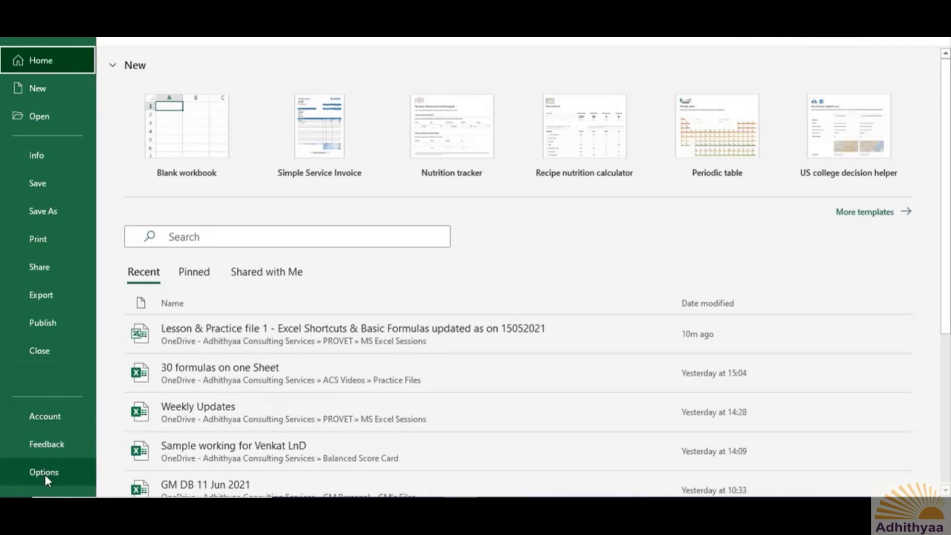
left_click(48, 472)
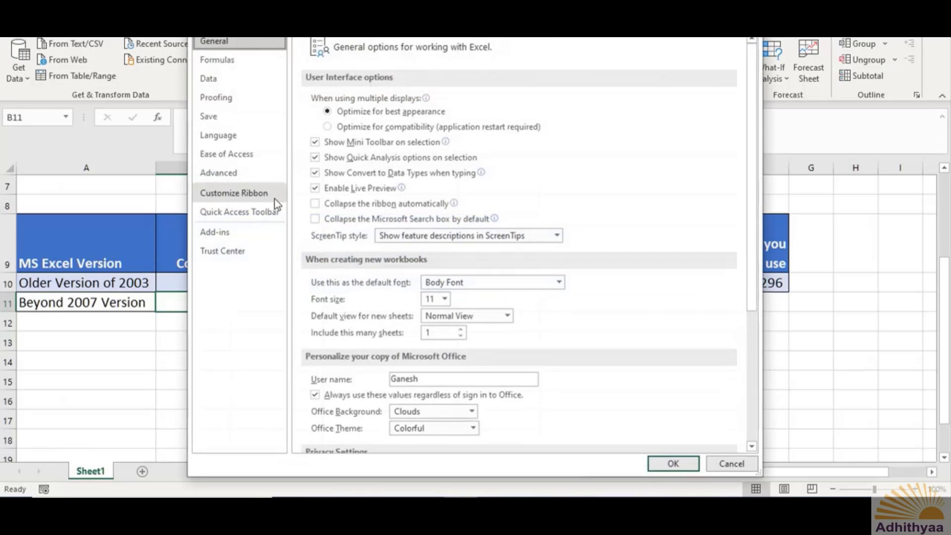
left_click(237, 66)
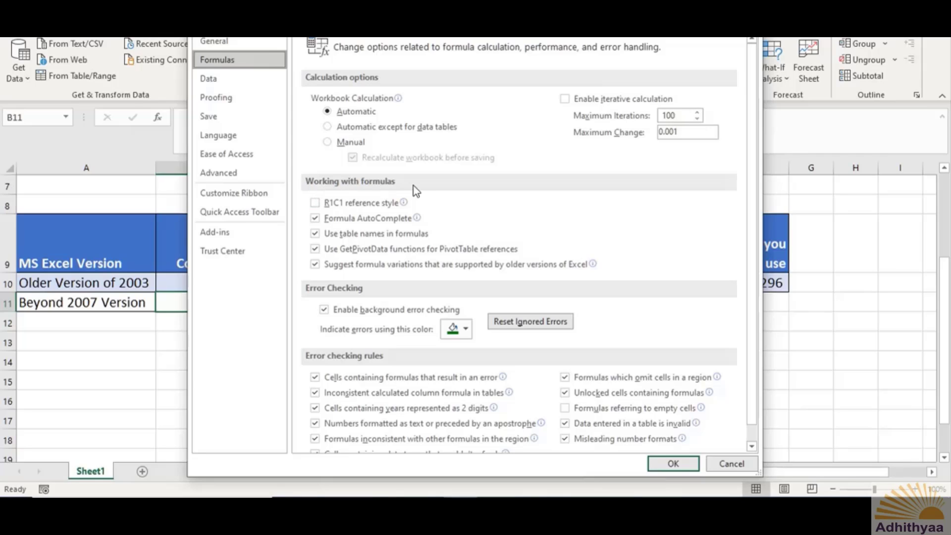
left_click(314, 216)
mouse_move(327, 210)
left_click(315, 203)
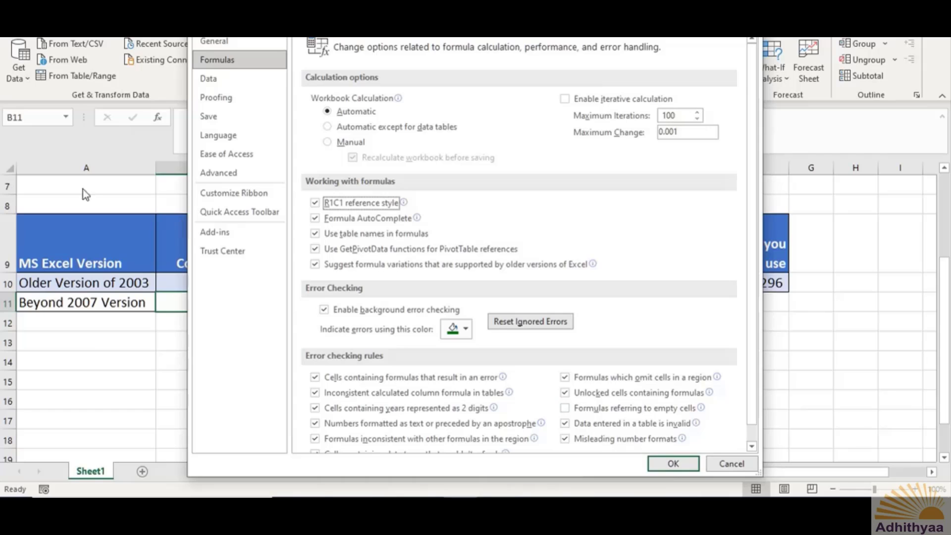
left_click(662, 465)
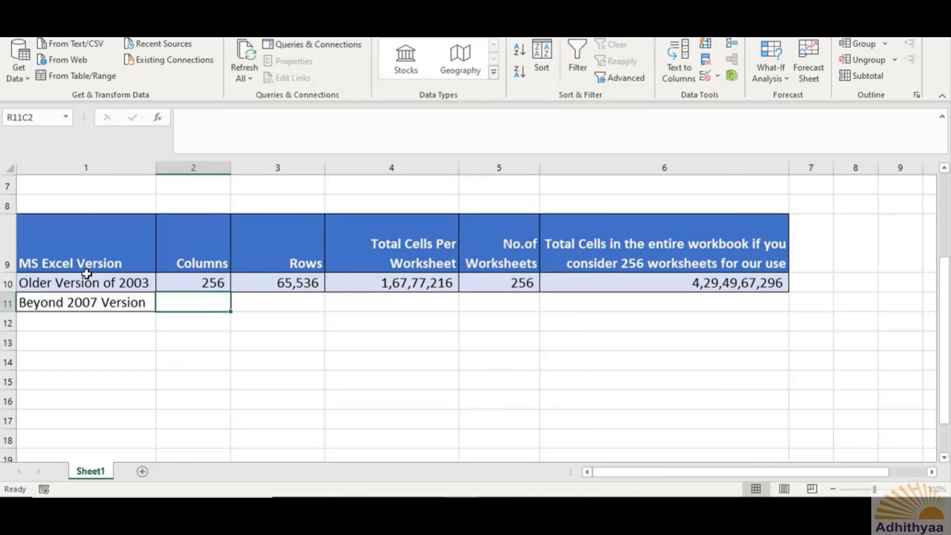
Jump from the Beyond 2007 Version cell in row 11 to the sheet's last column and highlight that cell's reference
scroll(87, 274, "up", 2)
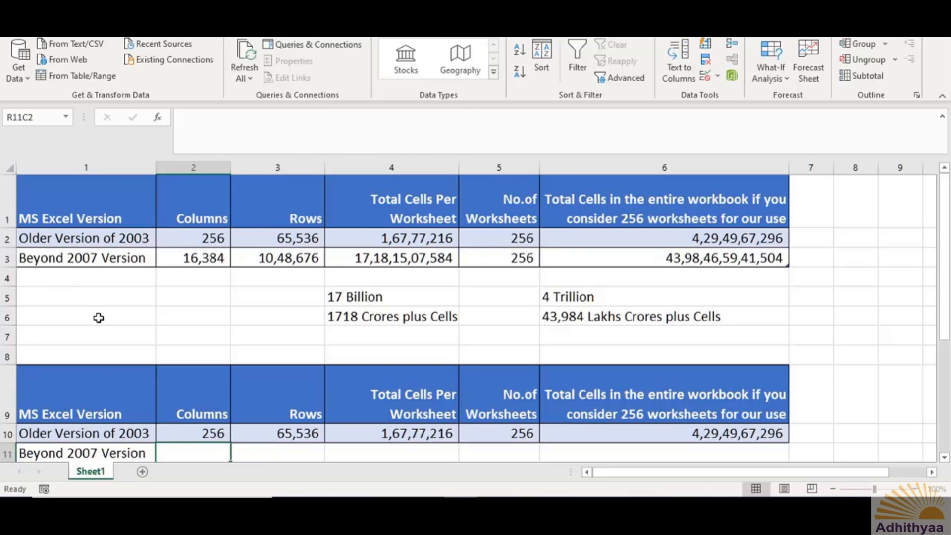
scroll(99, 318, "down", 4)
scroll(99, 318, "up", 4)
scroll(99, 317, "down", 3)
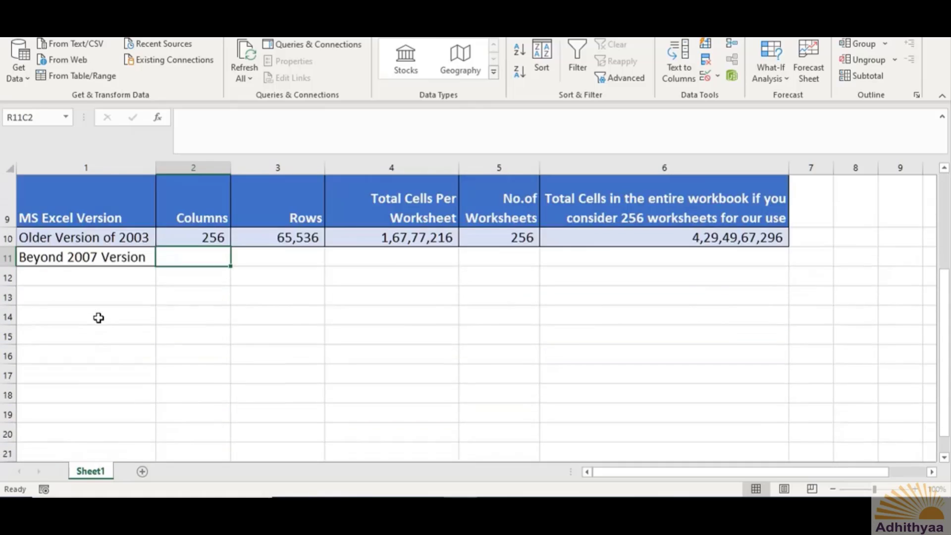
scroll(99, 318, "up", 2)
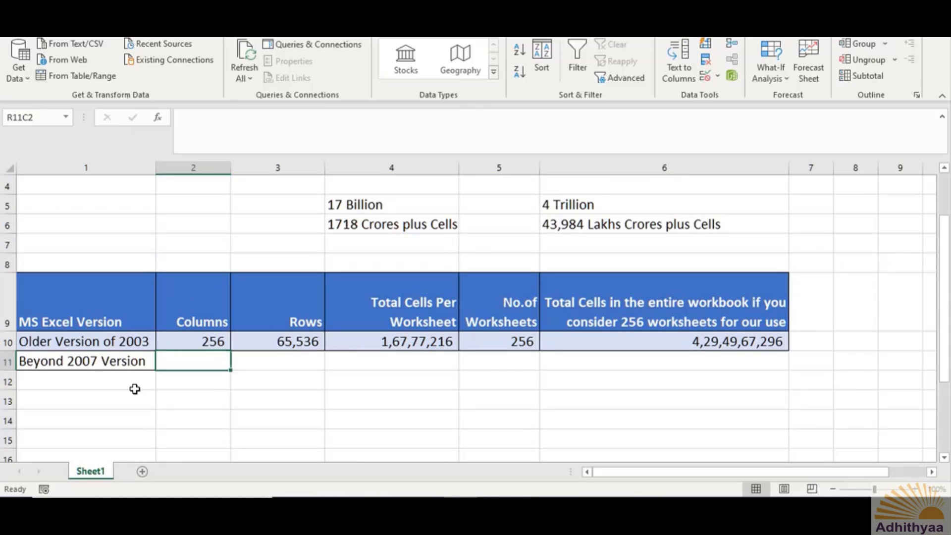
left_click(74, 362)
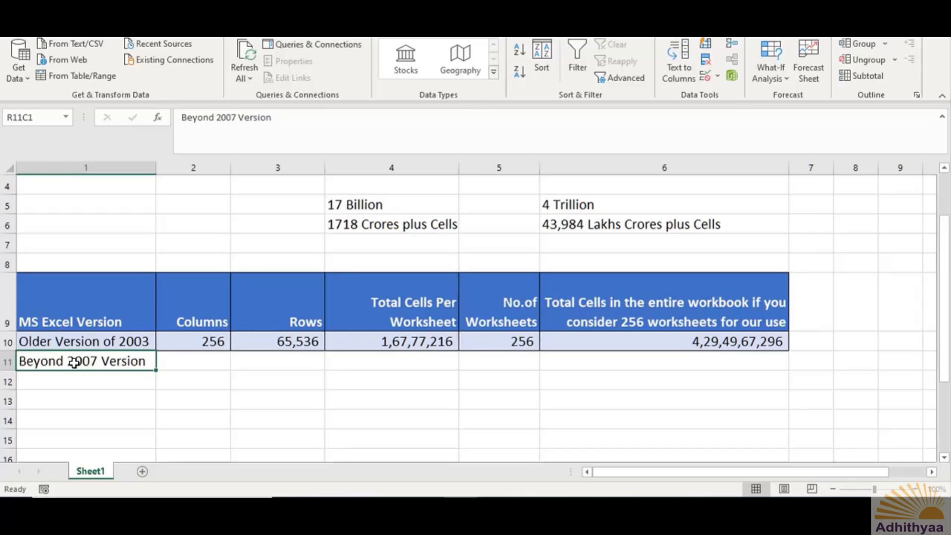
key("ctrl+Right")
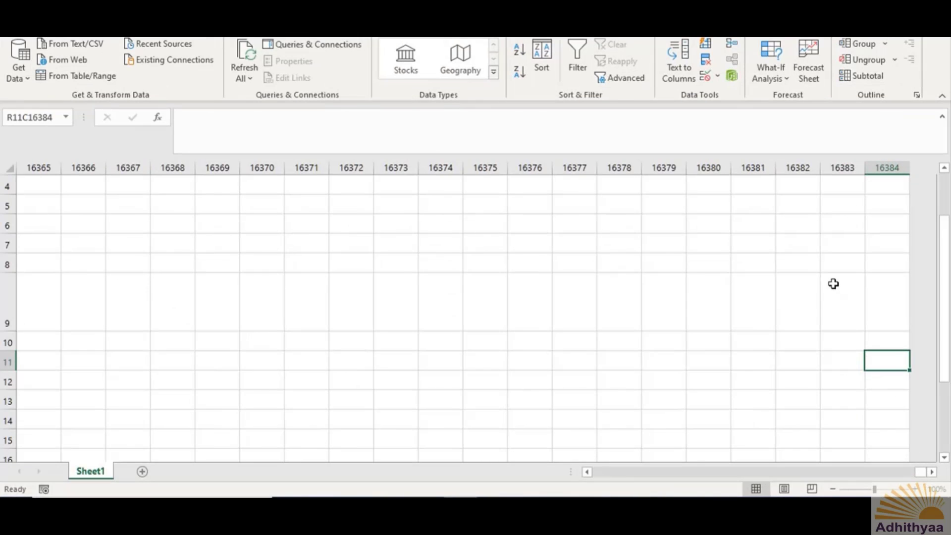
left_click(57, 118)
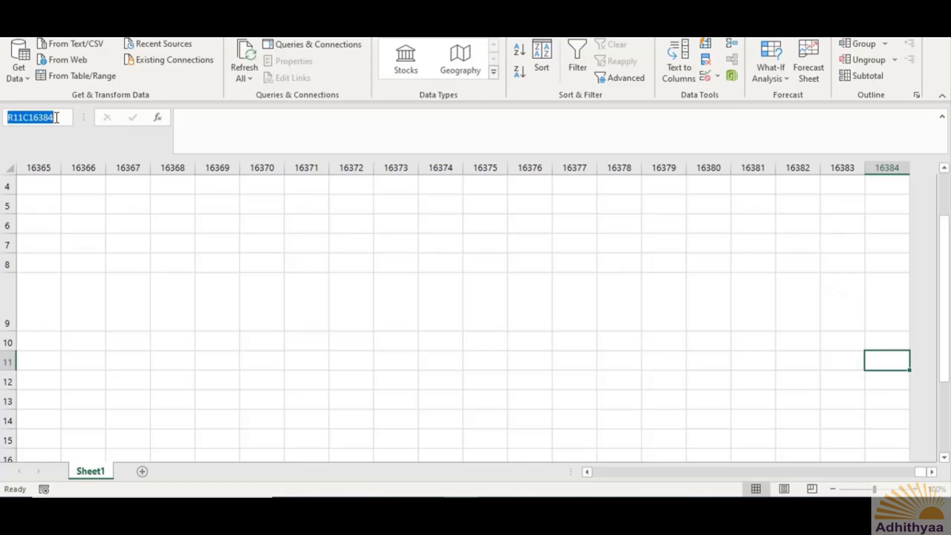
Go back to cell R1C1 by its reference and move to the empty Columns cell R11C2 beside Beyond 2007 Version
key("BackSpace")
type("R1C1")
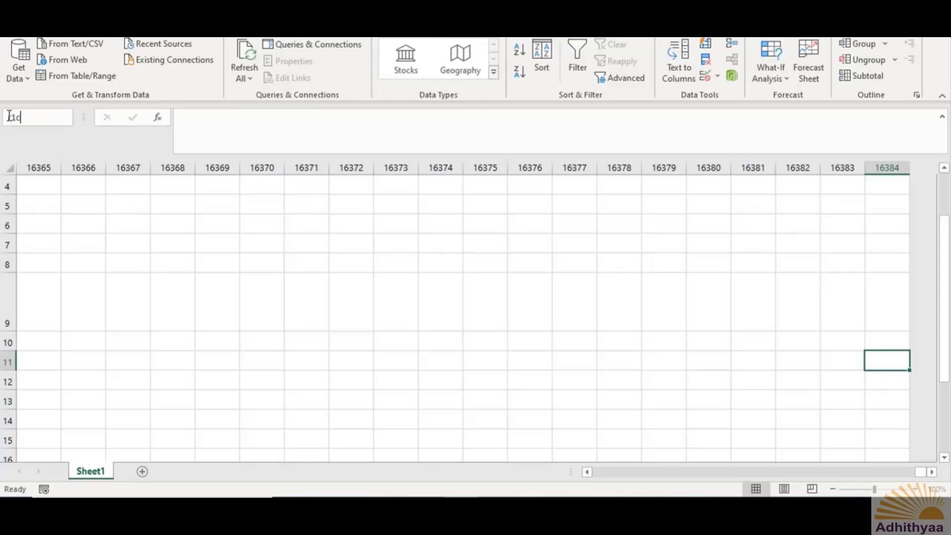
key("Return")
key("Down")
key("Down")
key("Down")
key("Down")
key("Down")
key("Down")
key("Down")
key("Down")
key("Down")
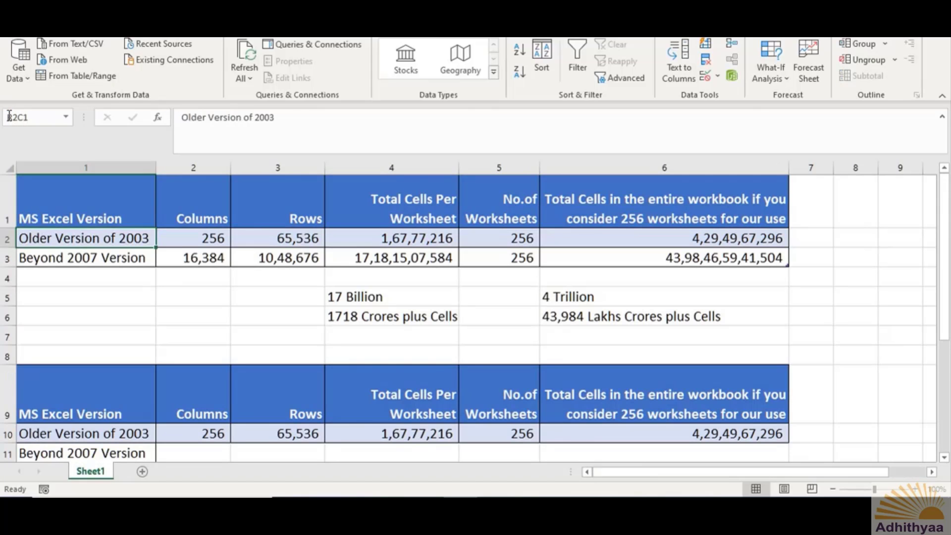
key("Down")
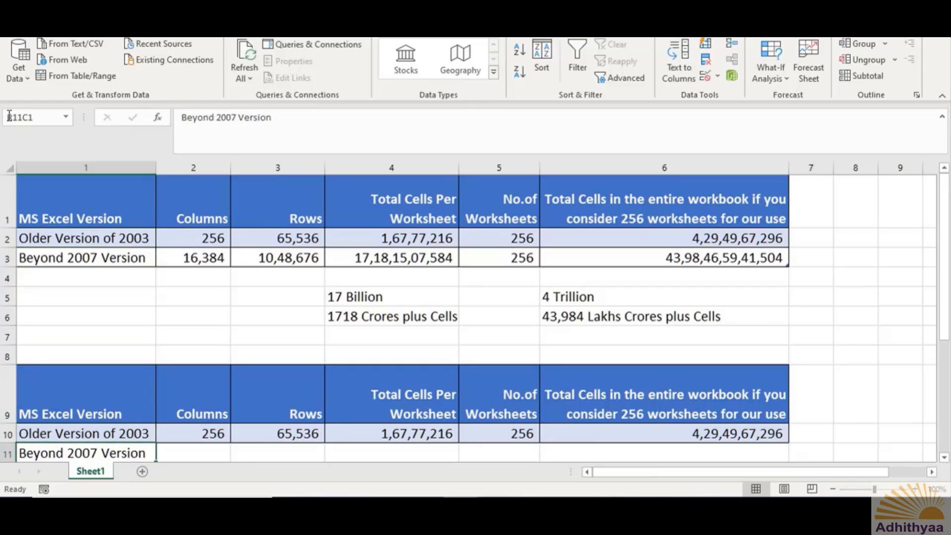
key("Right")
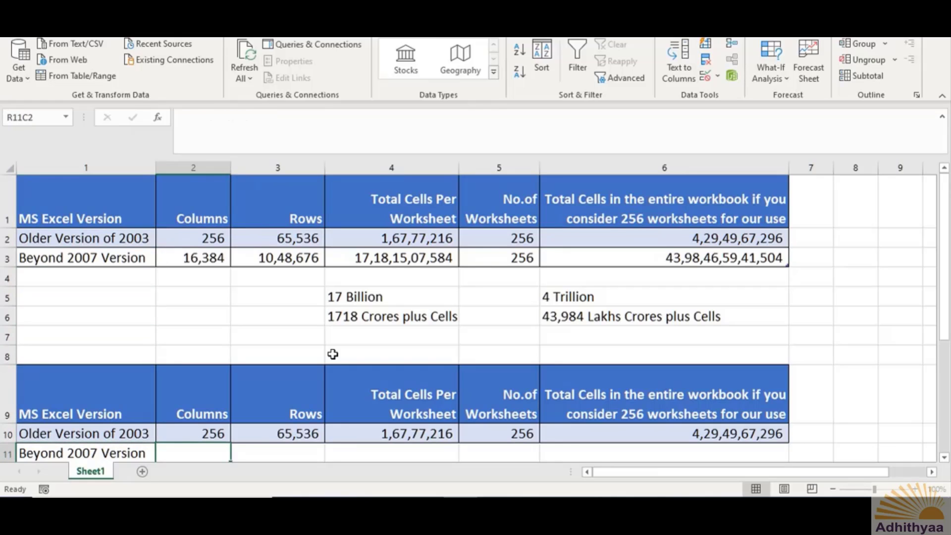
Check the newer version's column count in R3C2 and enter 16384 in cell R11C2 of the duplicated table
left_click(215, 261)
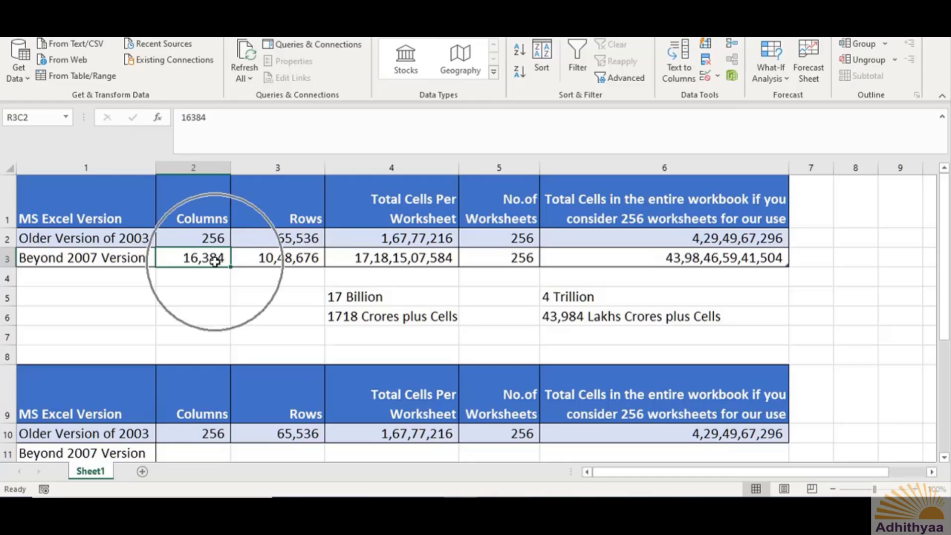
left_click(209, 456)
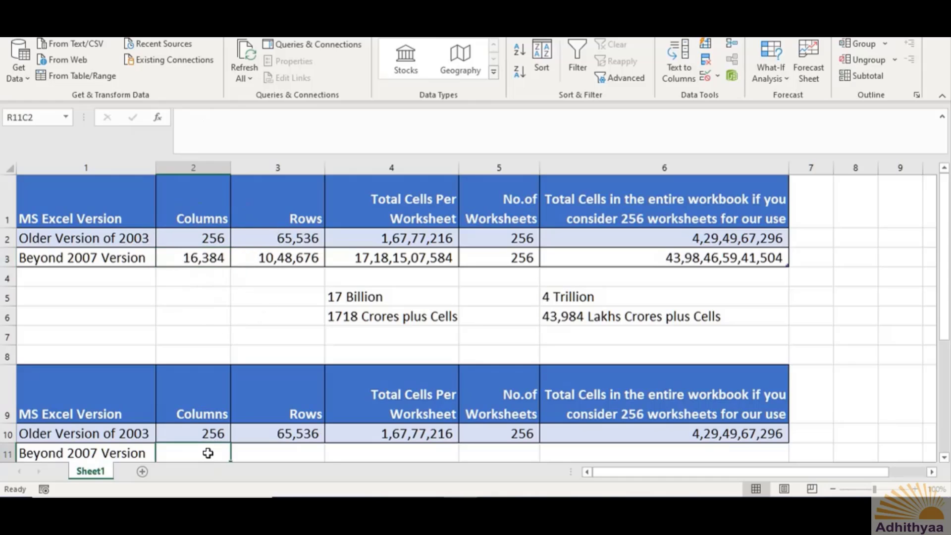
type("16384")
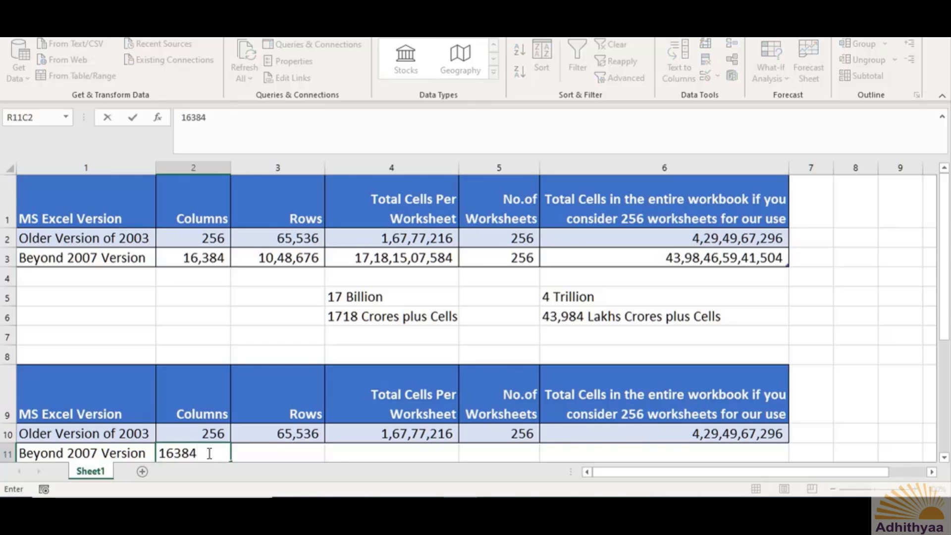
key("Return")
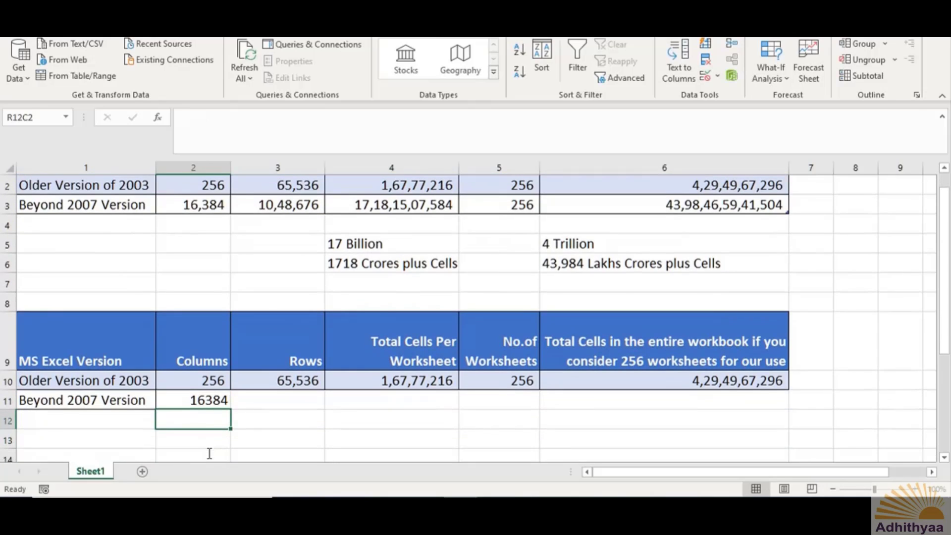
Jump down column 1 from the MS Excel Version header in R1C1 to the sheet's last row, and return to R1C1
key("Up")
key("Right")
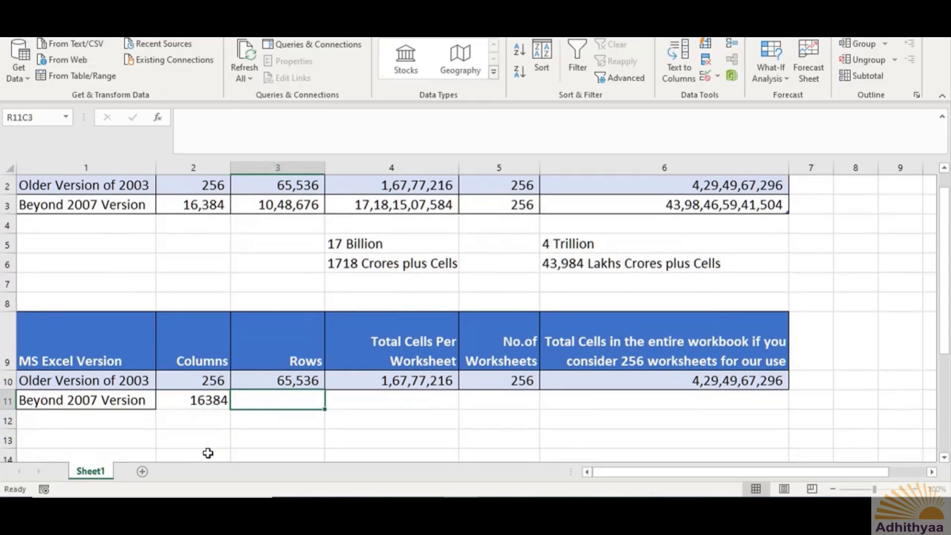
scroll(80, 431, "up", 1)
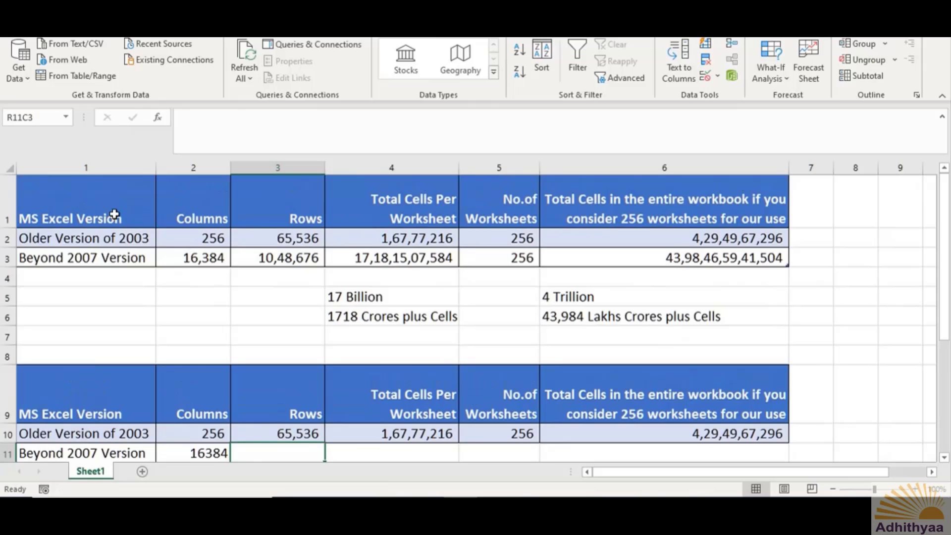
left_click(114, 213)
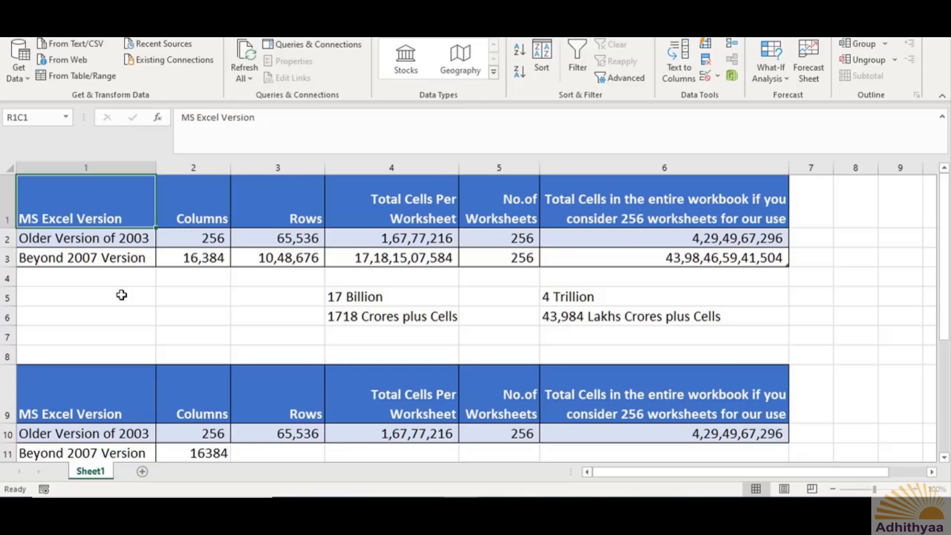
key("ctrl+Down")
key("ctrl+Down")
key("ctrl+Down")
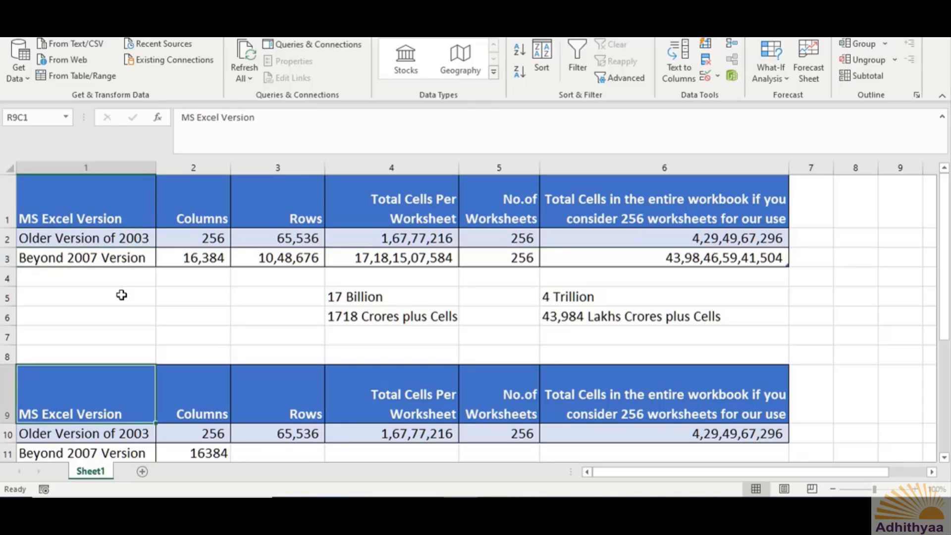
key("ctrl+Down")
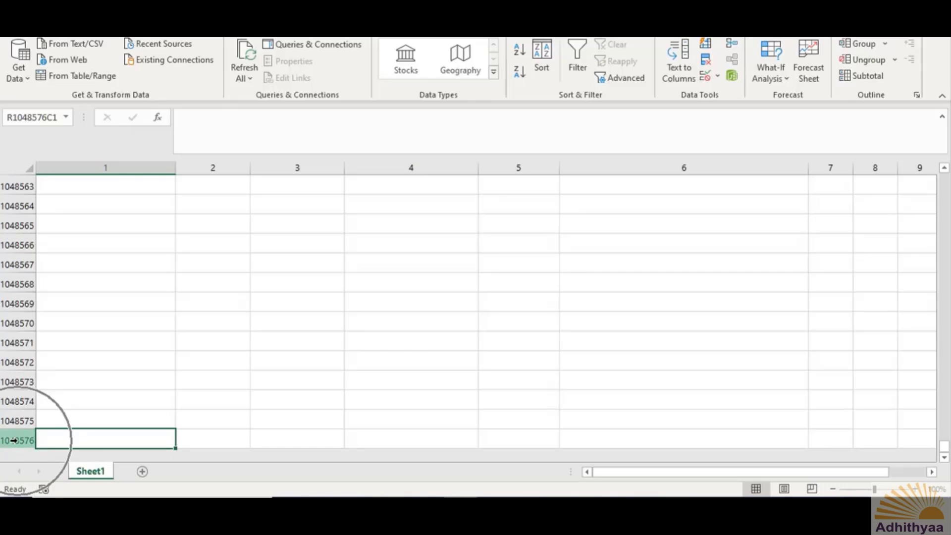
left_click(57, 119)
type("R1C1")
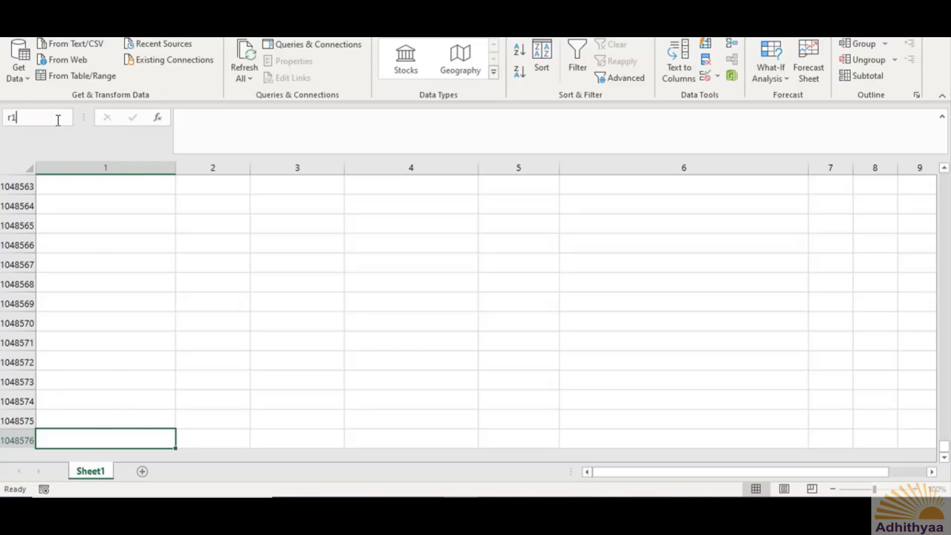
key("Return")
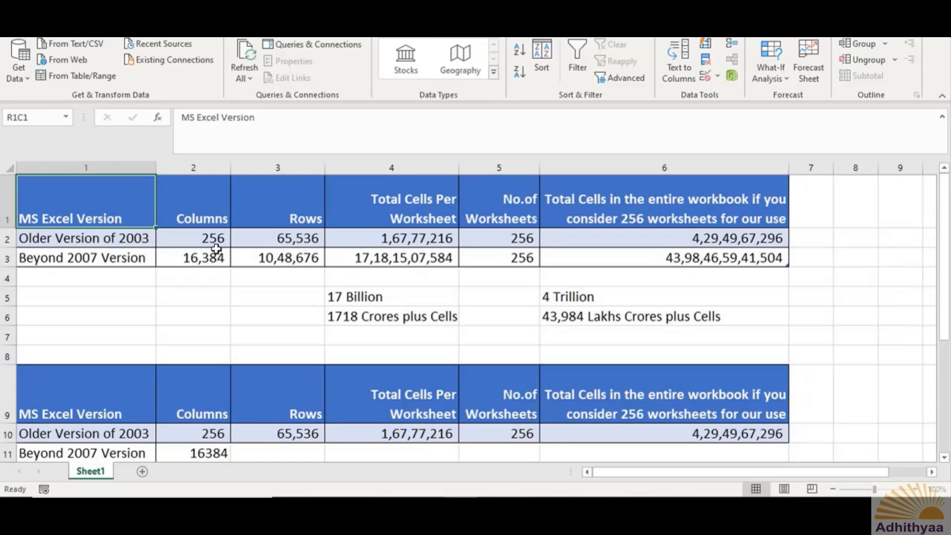
Enter 1048676 as the Rows figure for the Beyond 2007 Version in cell R11C3, correcting any wrong last digit
scroll(246, 259, "down", 3)
scroll(246, 259, "up", 3)
left_click(276, 455)
type("10")
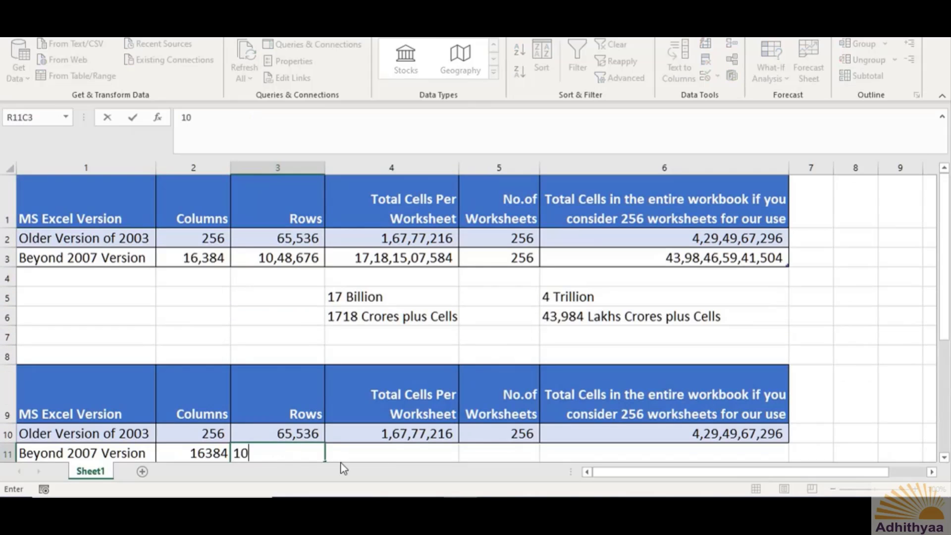
type("48675")
key("Return")
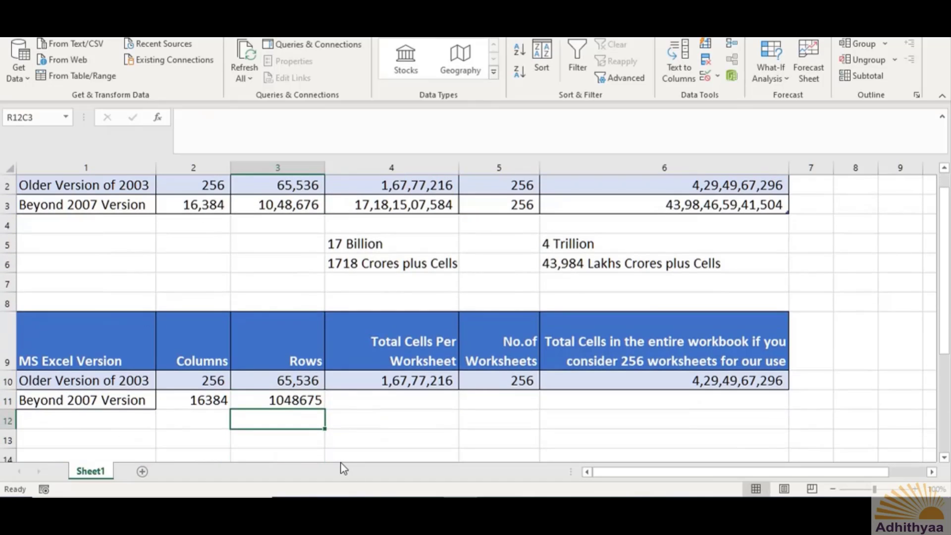
key("Up")
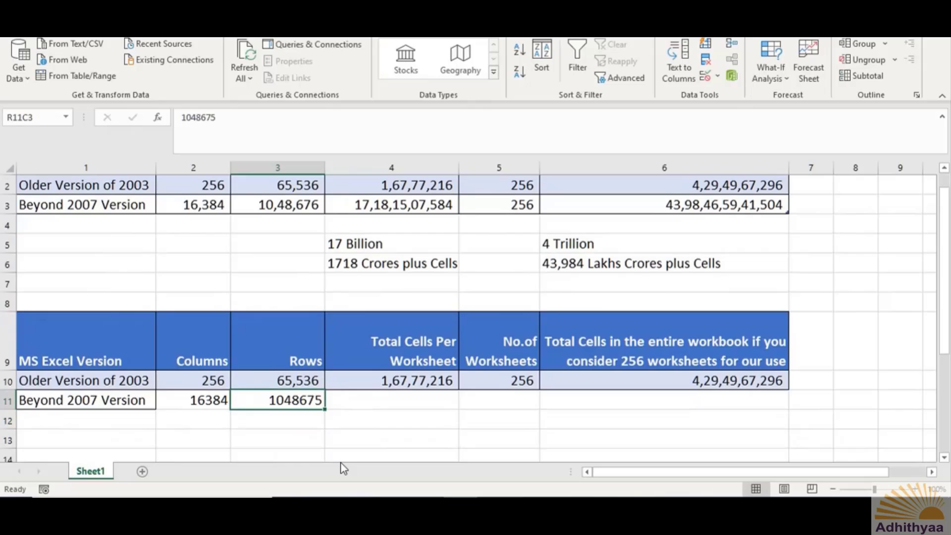
key("F2")
key("BackSpace")
type("6")
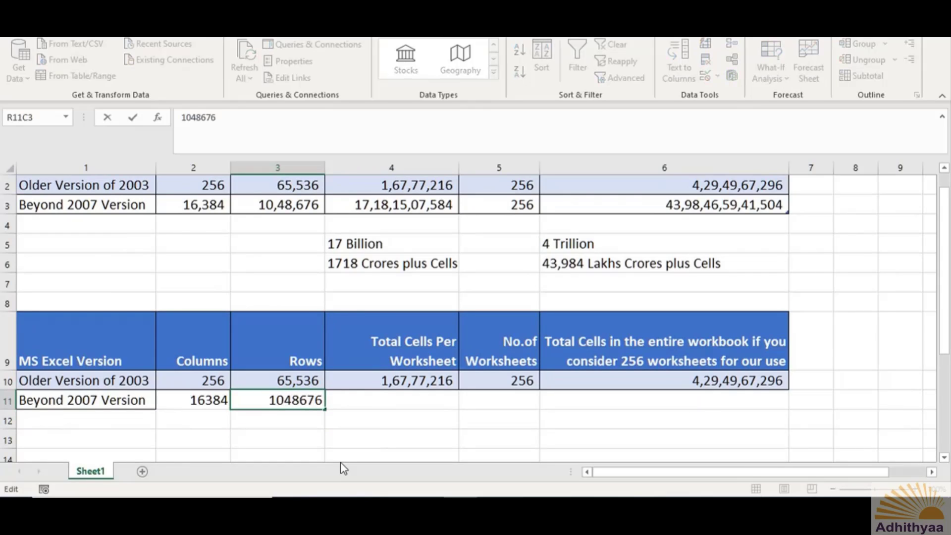
key("Return")
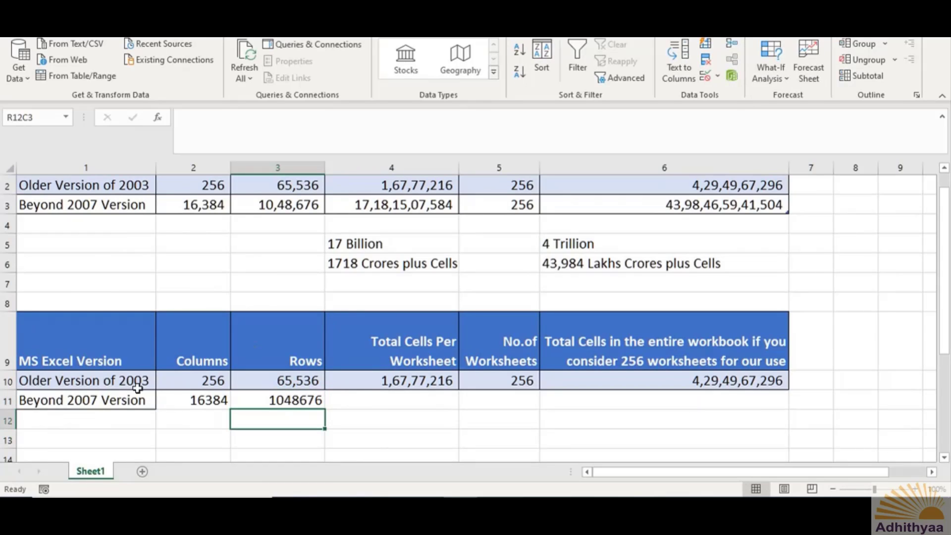
Fill the Total Cells Per Worksheet formula from R10C4 down into R11C4
left_click(441, 399)
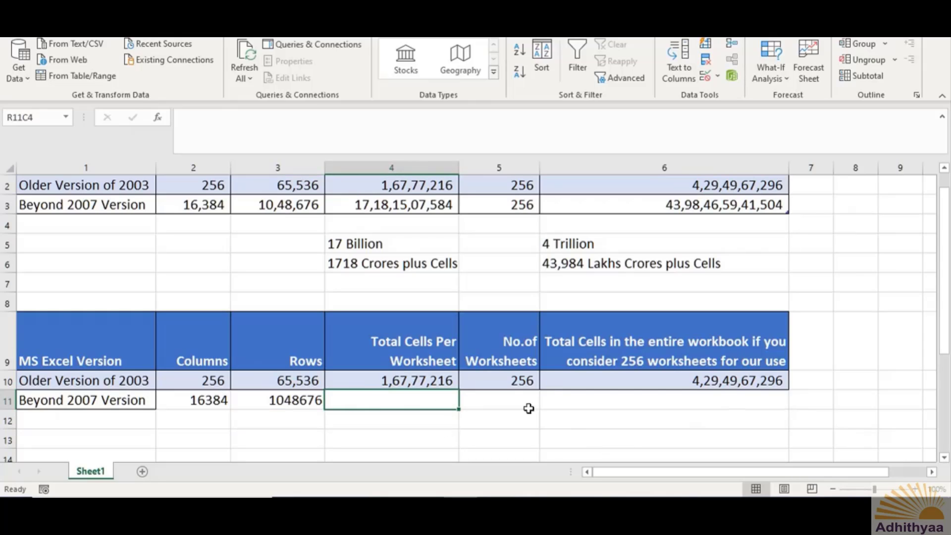
left_click(440, 380)
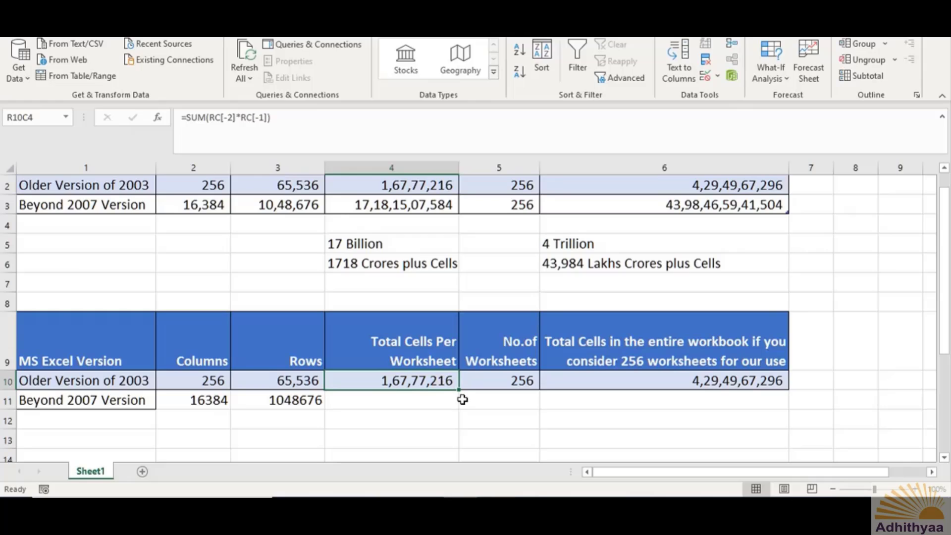
left_click_drag(458, 389, 456, 403)
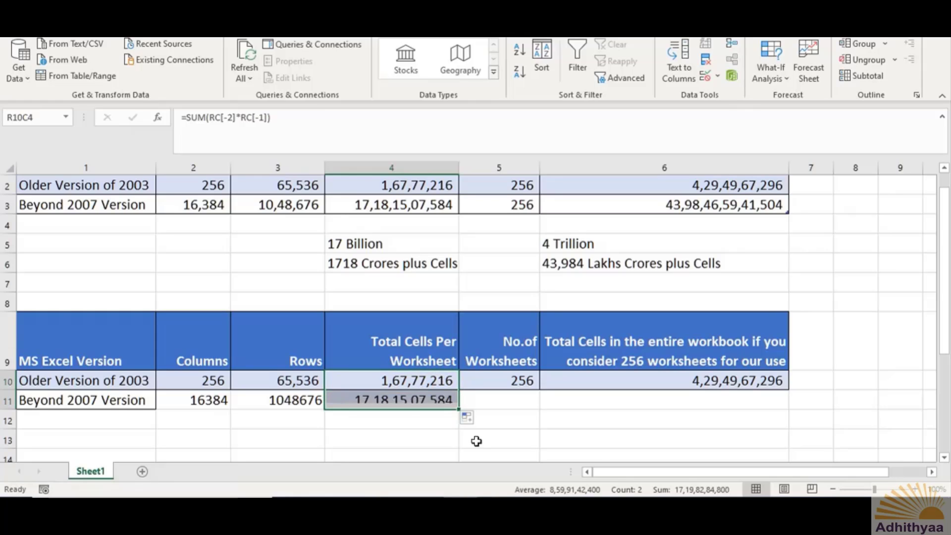
Enter 256 as the number of worksheets in R11C5 and fill the workbook total formula from R10C6 down into R11C6
left_click(515, 401)
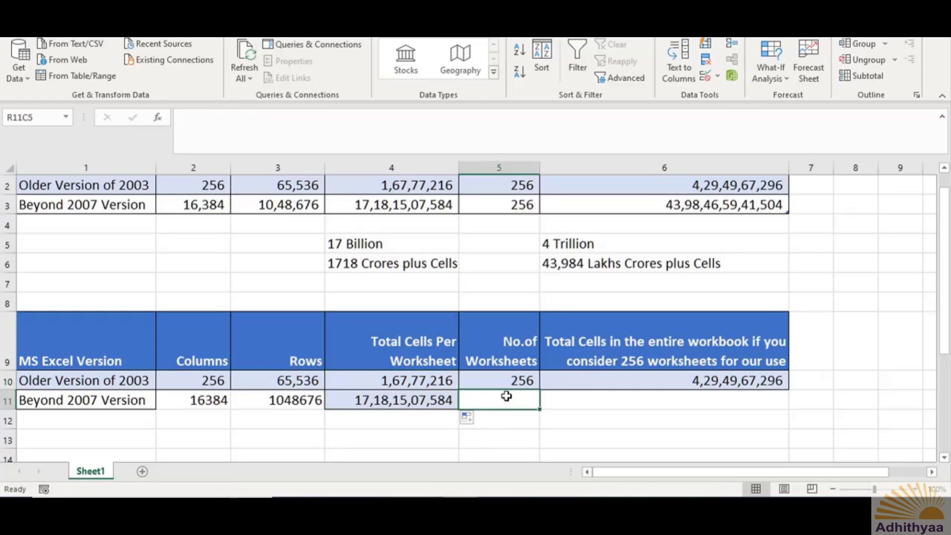
type("256")
key("Return")
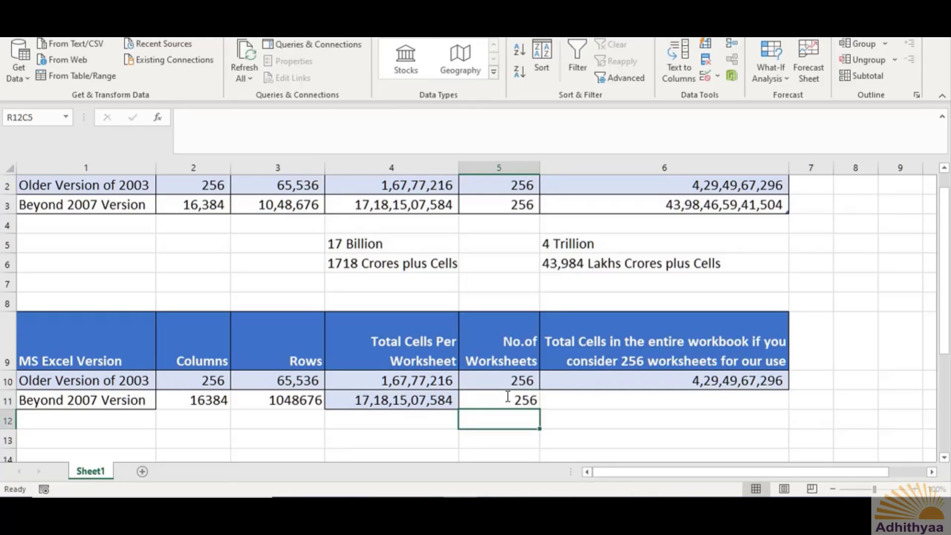
left_click(619, 382)
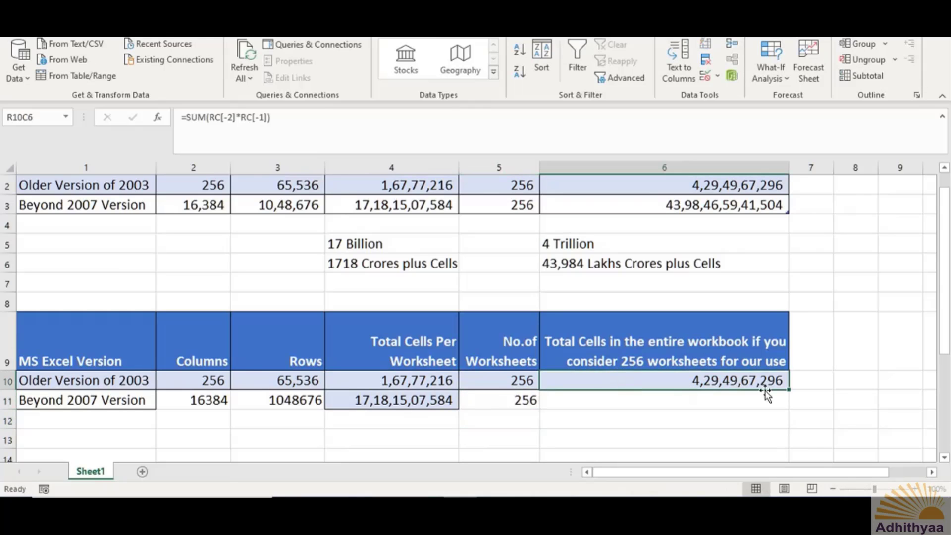
left_click_drag(789, 394, 788, 407)
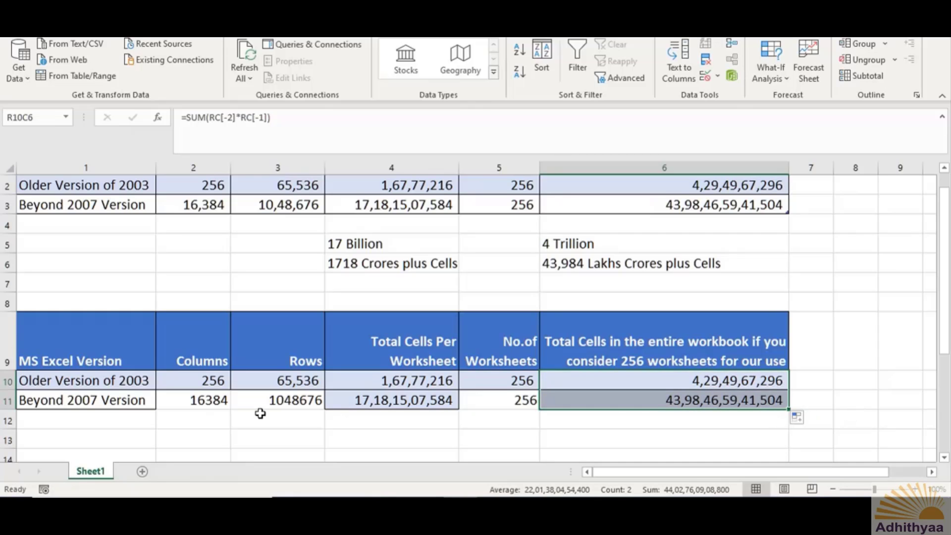
Apply all borders to the whole duplicated table, R9C1 through R11C6
left_click_drag(137, 347, 700, 397)
left_click(49, 27)
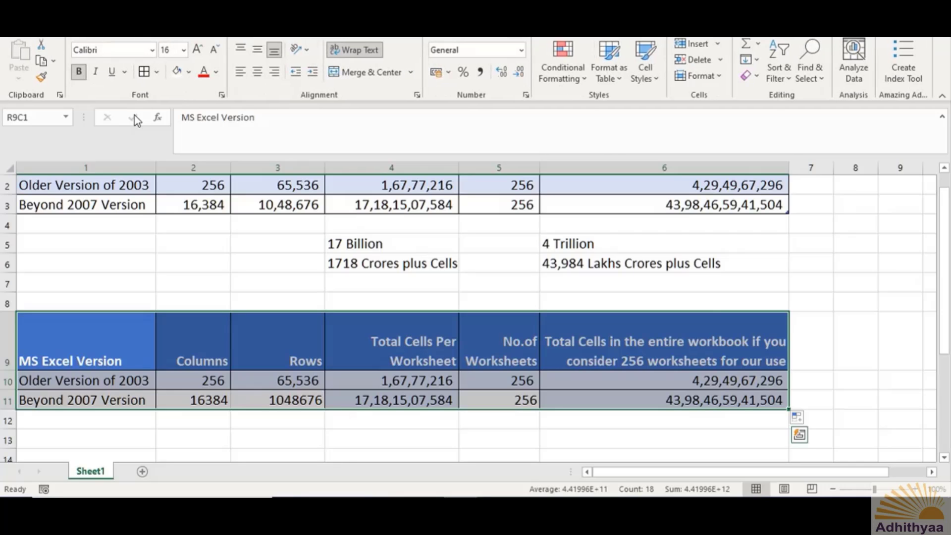
left_click(143, 74)
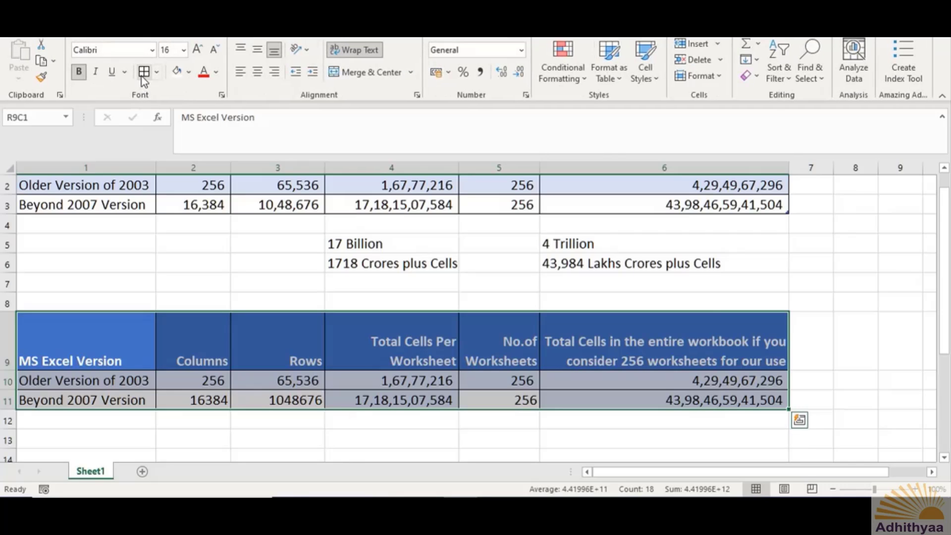
Enter the notes "17 Billion" in R13C4 and "1718 Crores plus cells" in R14C4, below the duplicated table
left_click(383, 437)
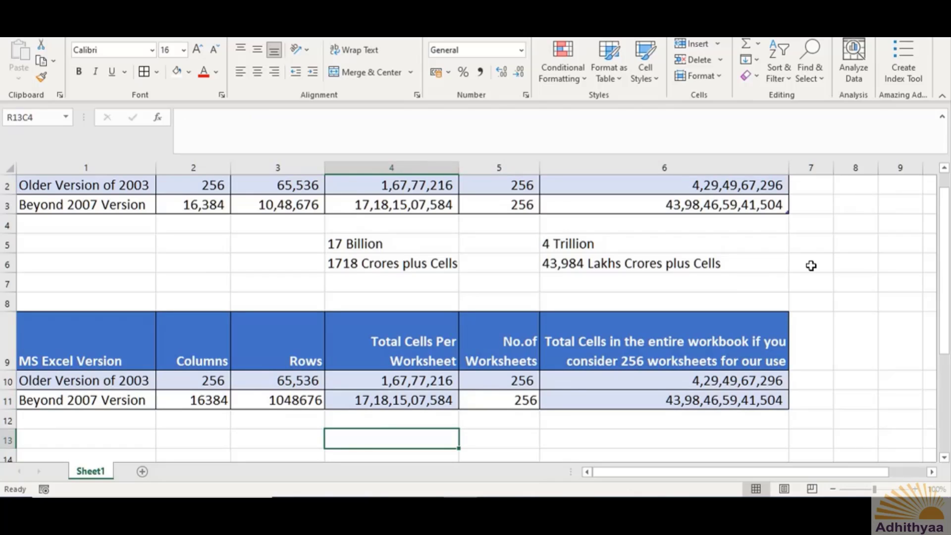
type("17 Bil")
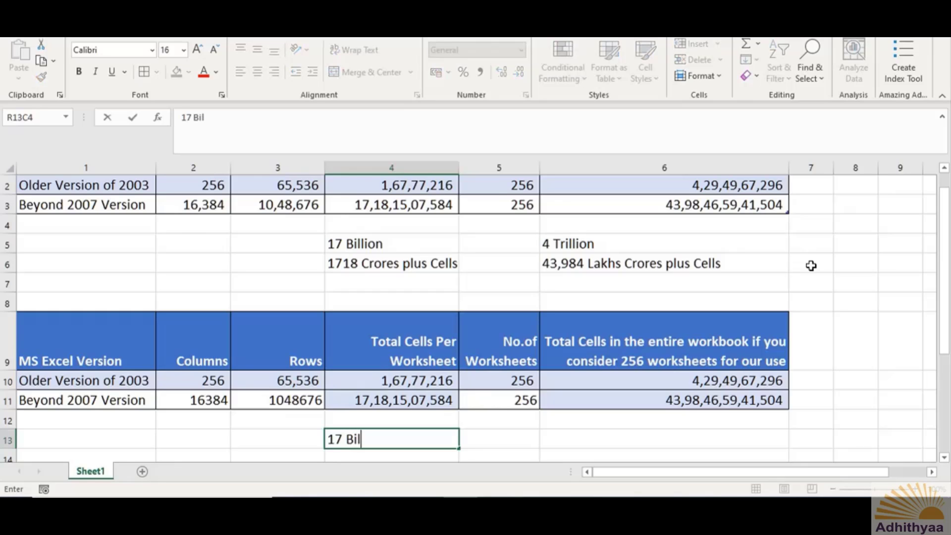
type("lion")
key("Return")
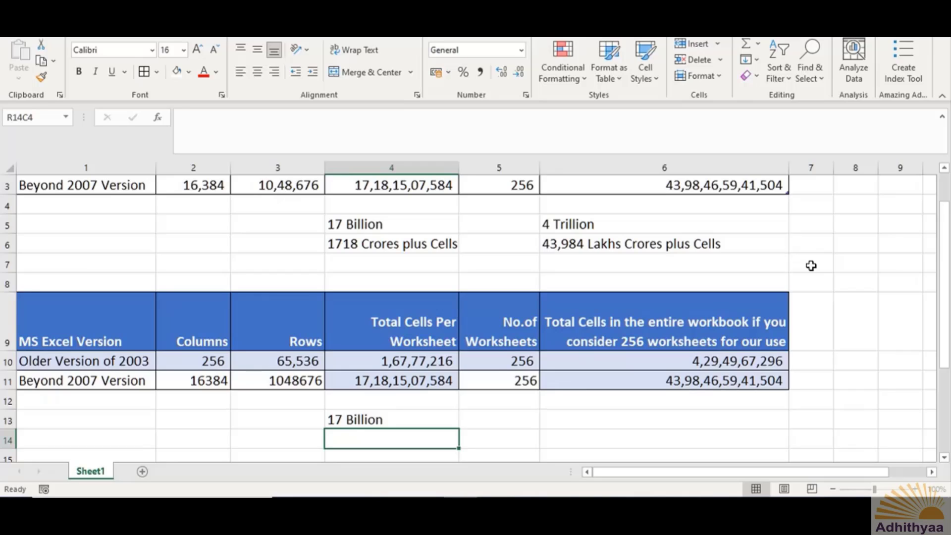
type("17")
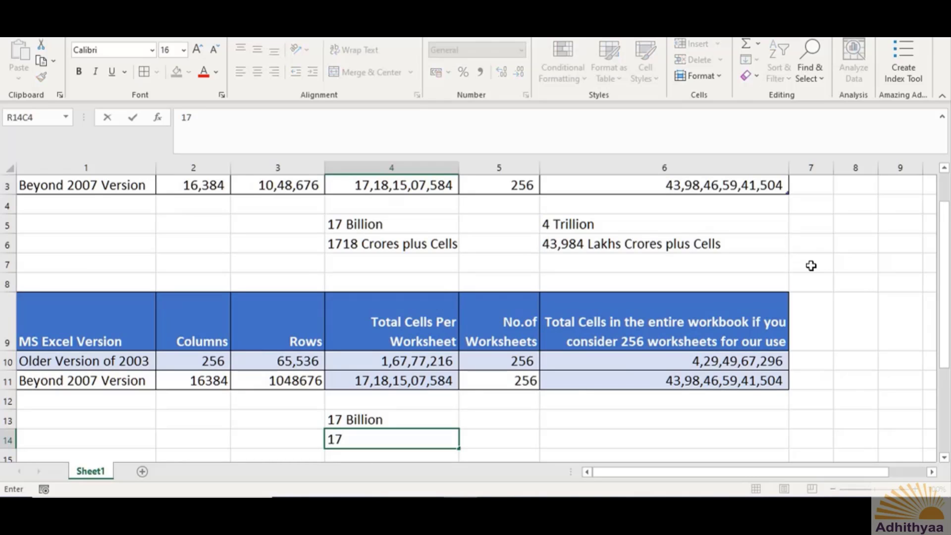
type("18 Crores plus c")
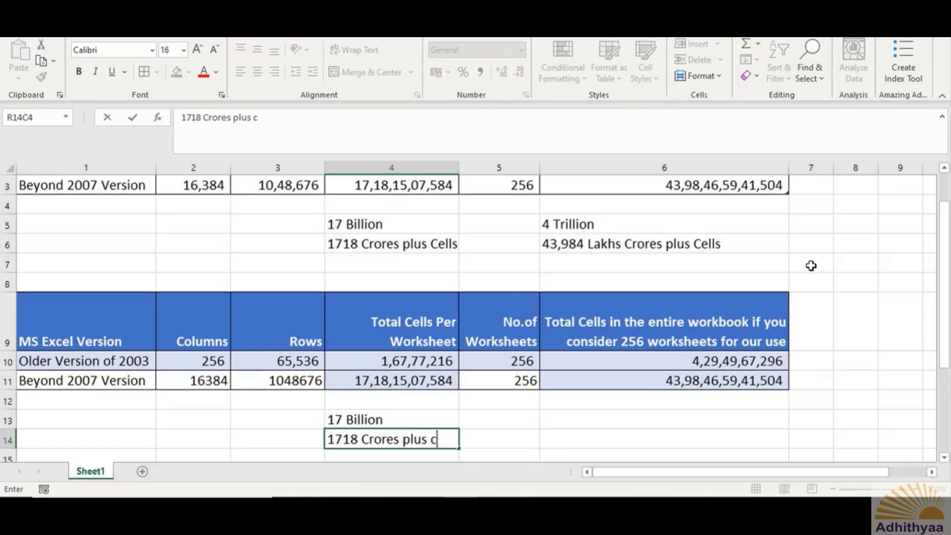
type("ells")
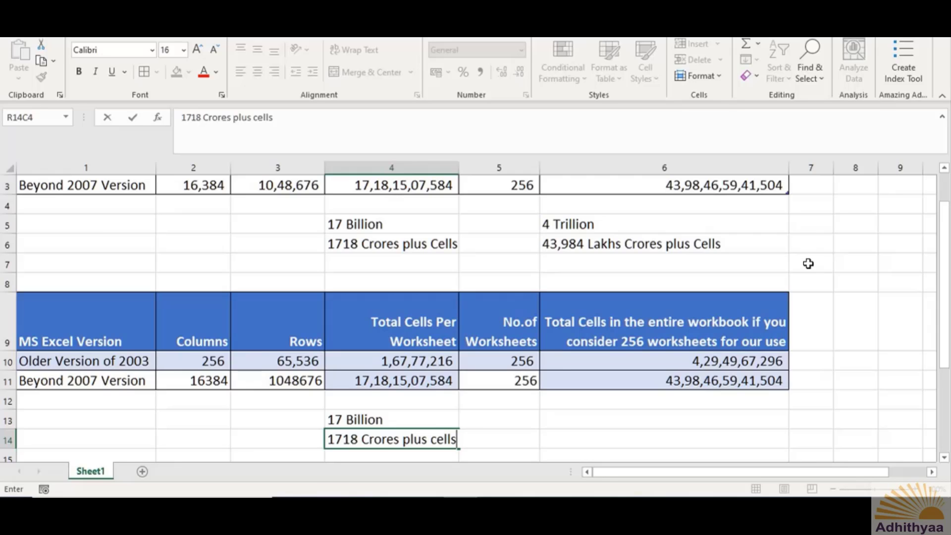
key("Return")
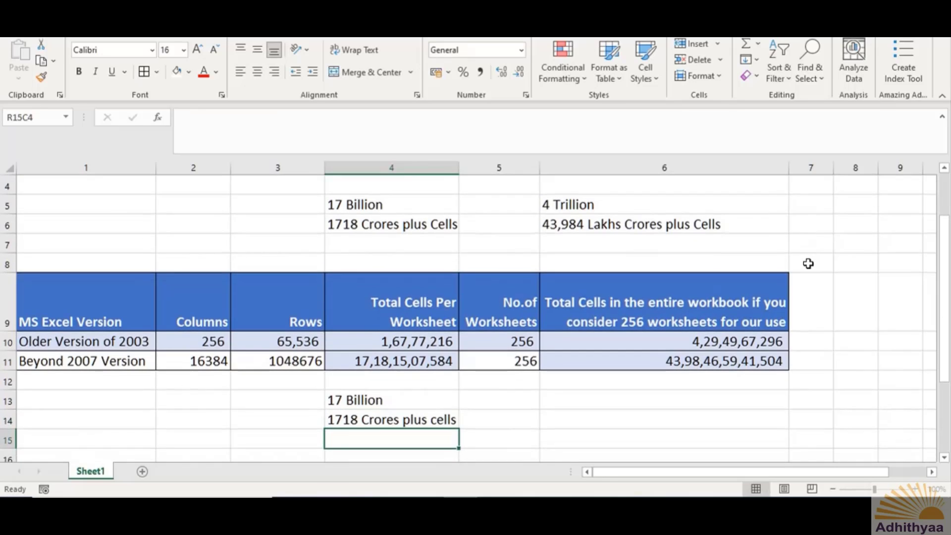
Enter the note "4 Trillion" in R13C6, below the workbook total column of the duplicated table
key("Up")
key("Up")
key("Right")
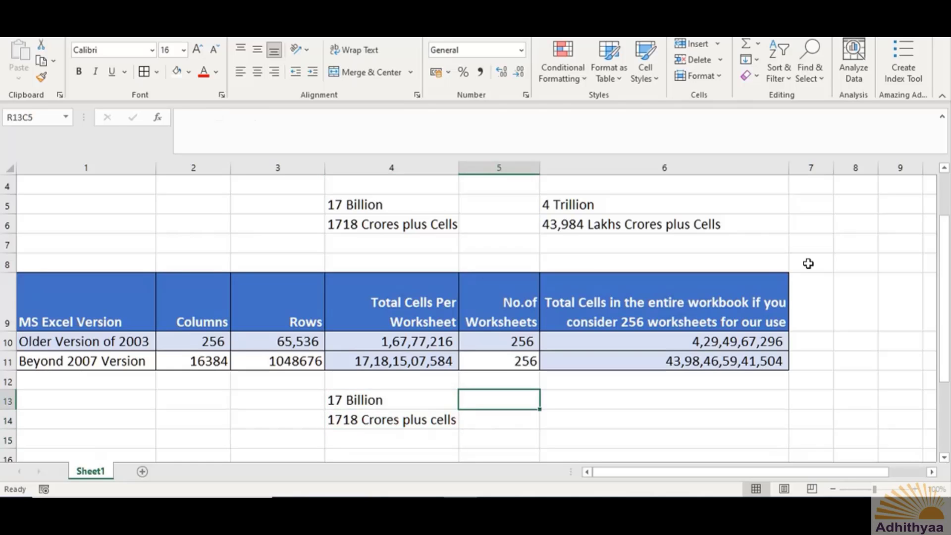
key("Right")
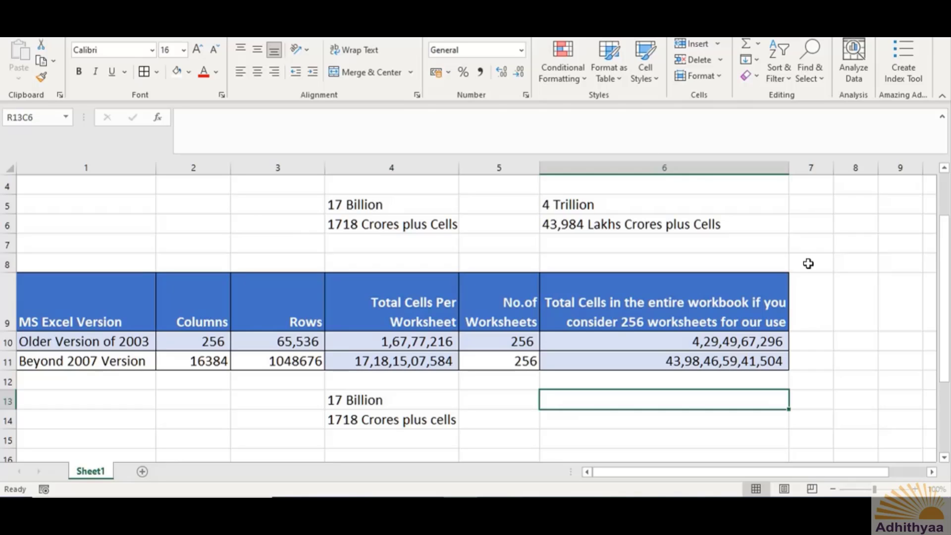
type("4 ")
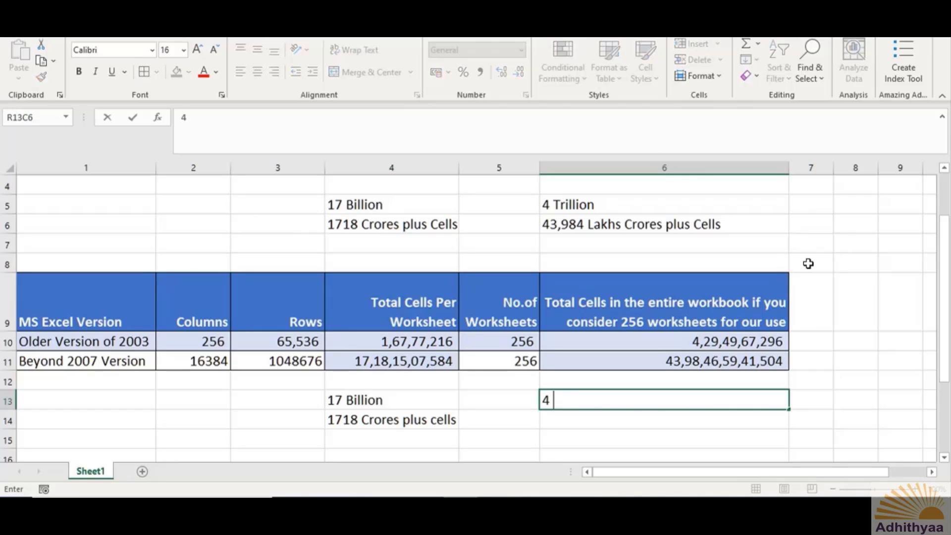
type("Trillion")
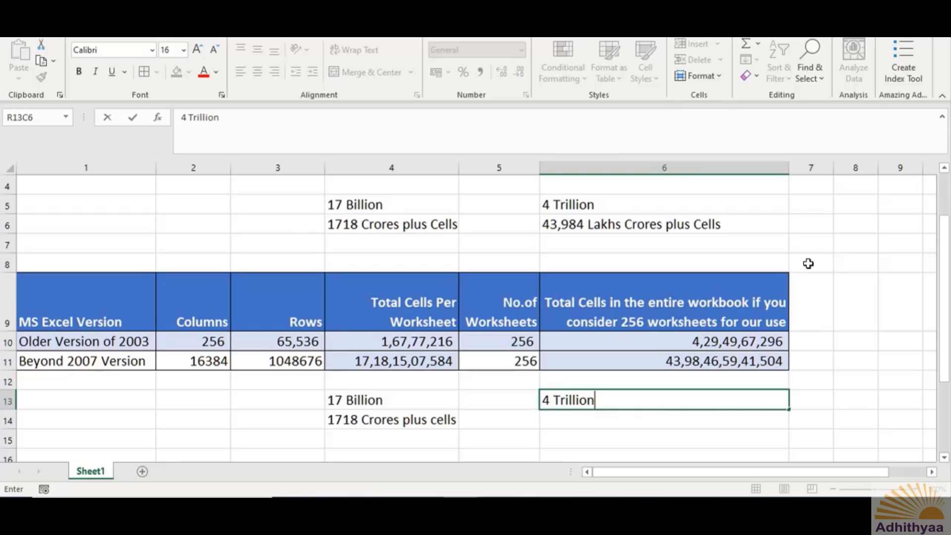
key("Return")
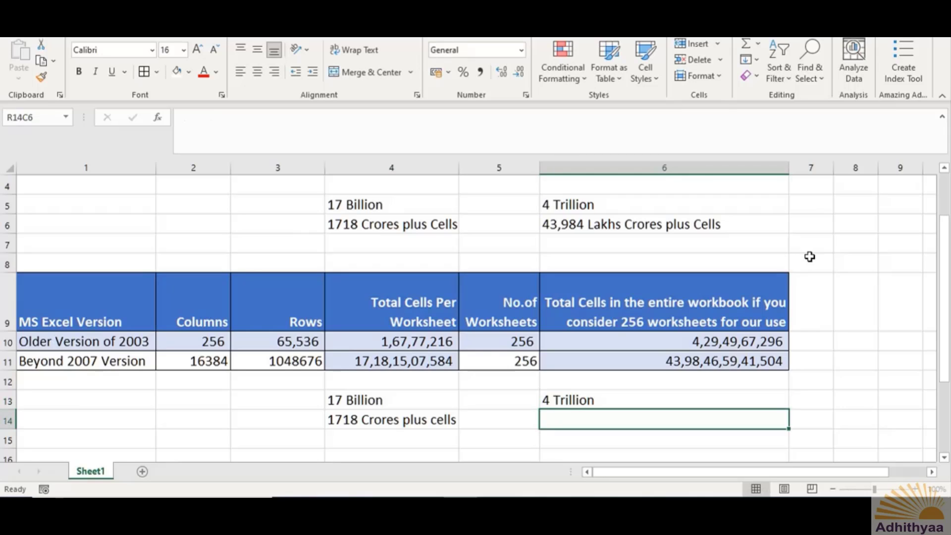
Enter "43,984 Lakhs of Crores of Cells" in R14C6, correcting the misspelled "Lakhs" while entering it
type("43")
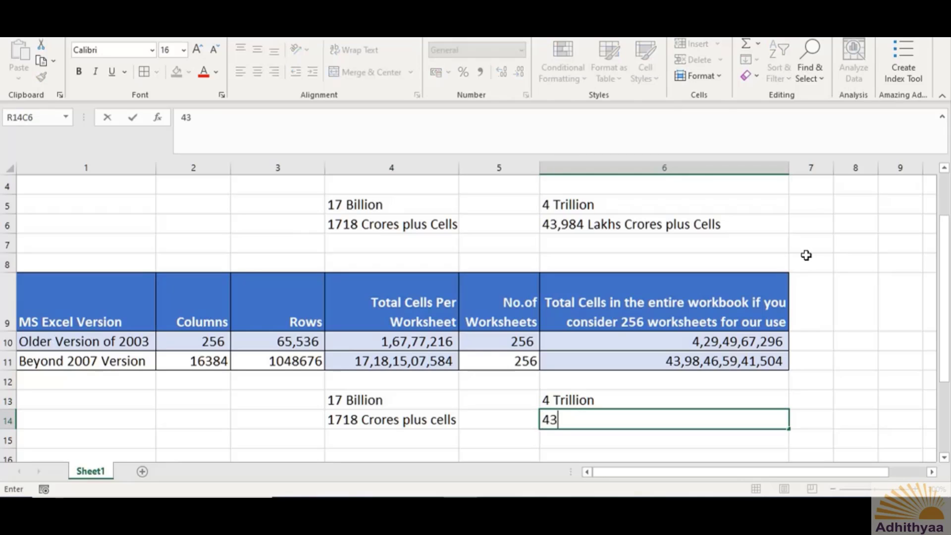
type(",984 Laksh")
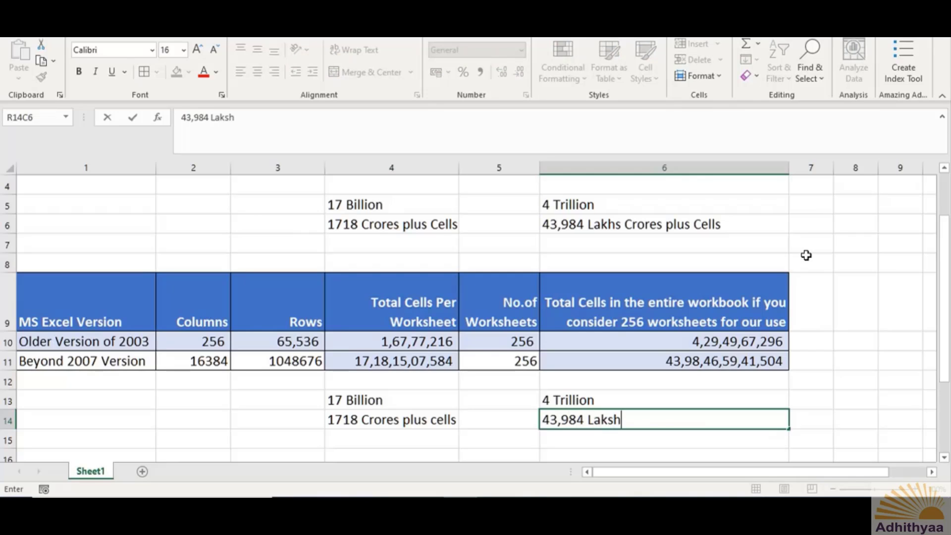
key("BackSpace")
key("BackSpace")
type("hs of Crores of ")
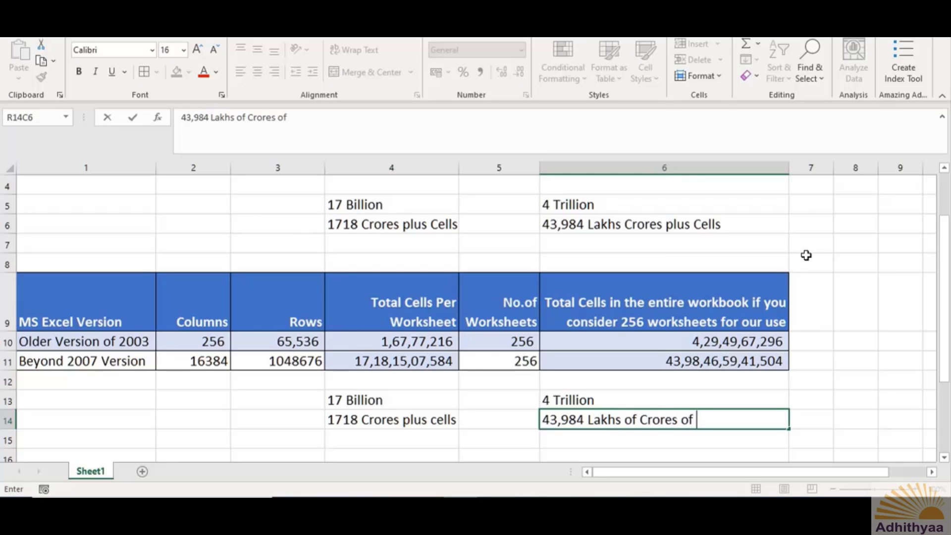
type("Cells")
key("Return")
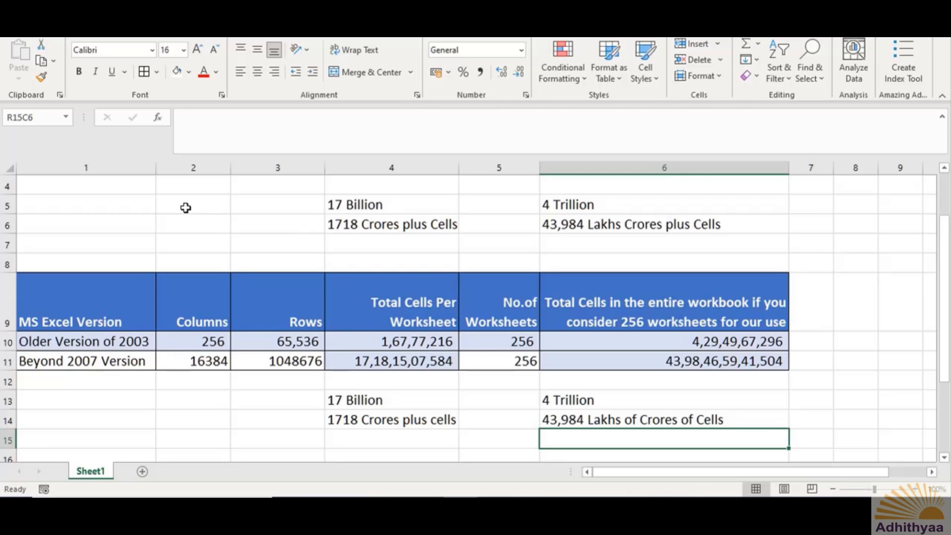
Turn off the R1C1 reference style in the formula options and apply the change
scroll(186, 208, "up", 1)
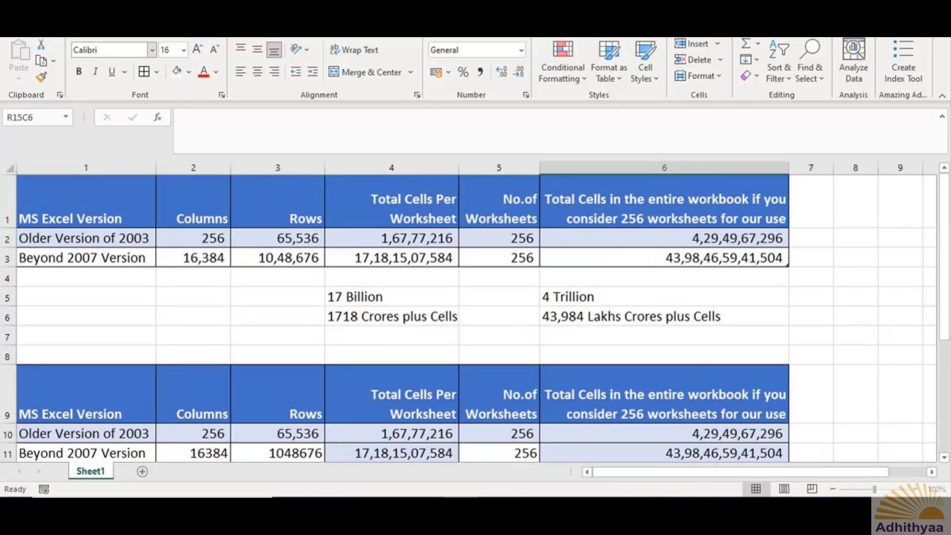
key("alt+f")
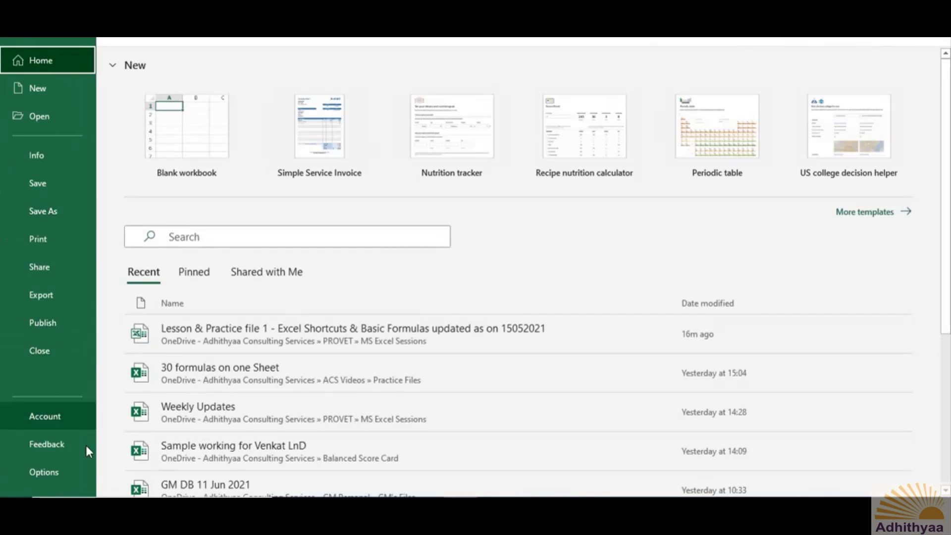
left_click(60, 471)
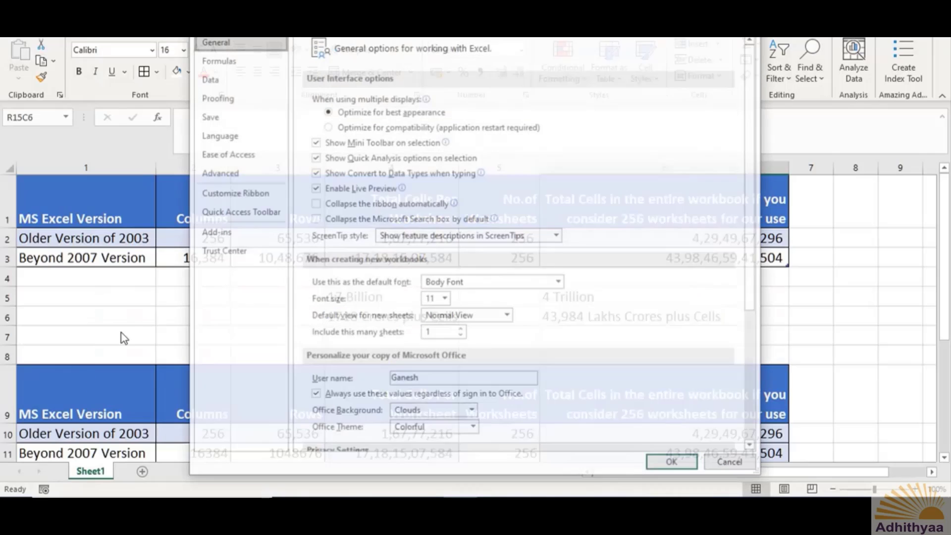
left_click(239, 62)
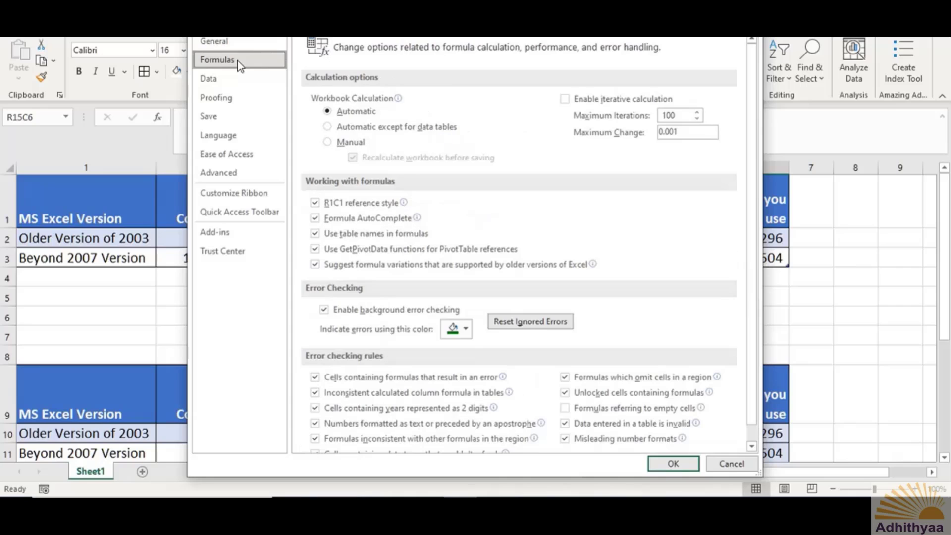
left_click(315, 203)
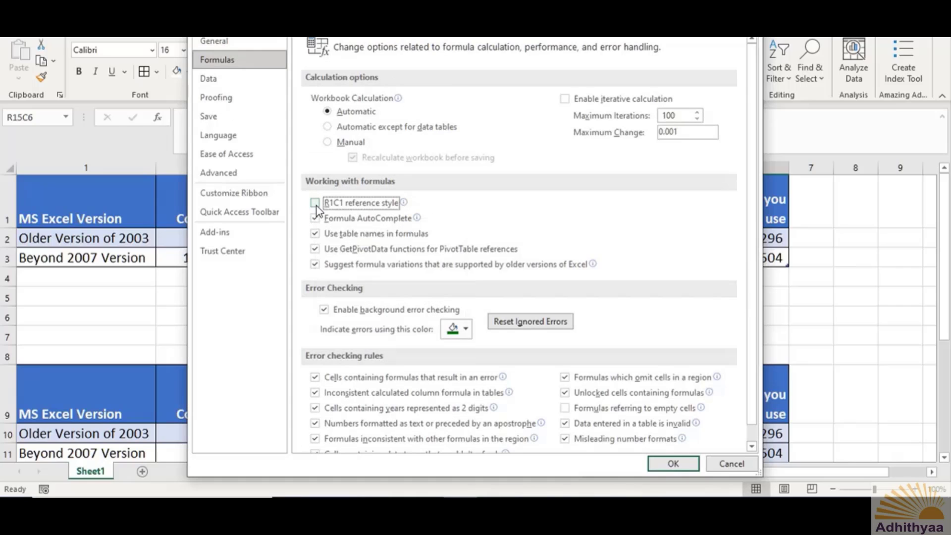
left_click(679, 465)
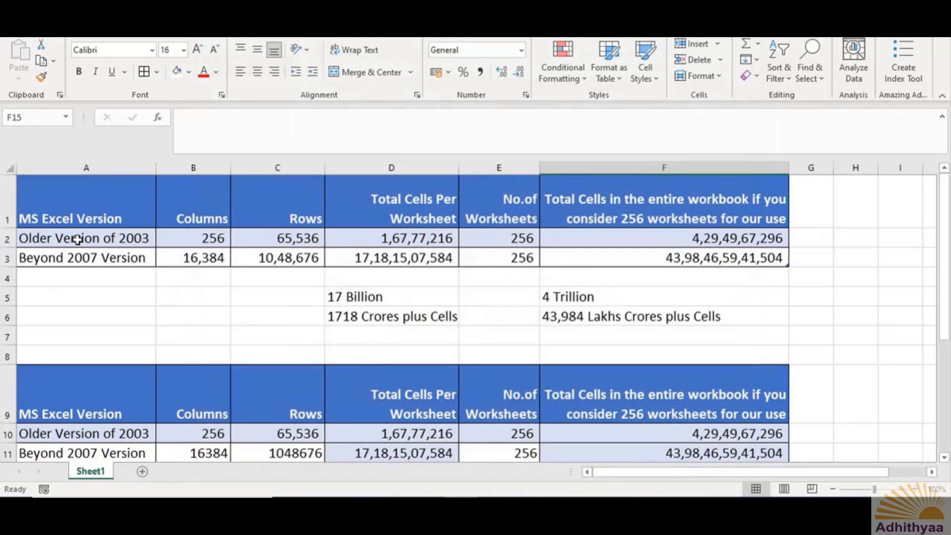
Examine the column headings A, B and G in the restored reference style, and look over both comparison tables
left_click(106, 168)
left_click(69, 202)
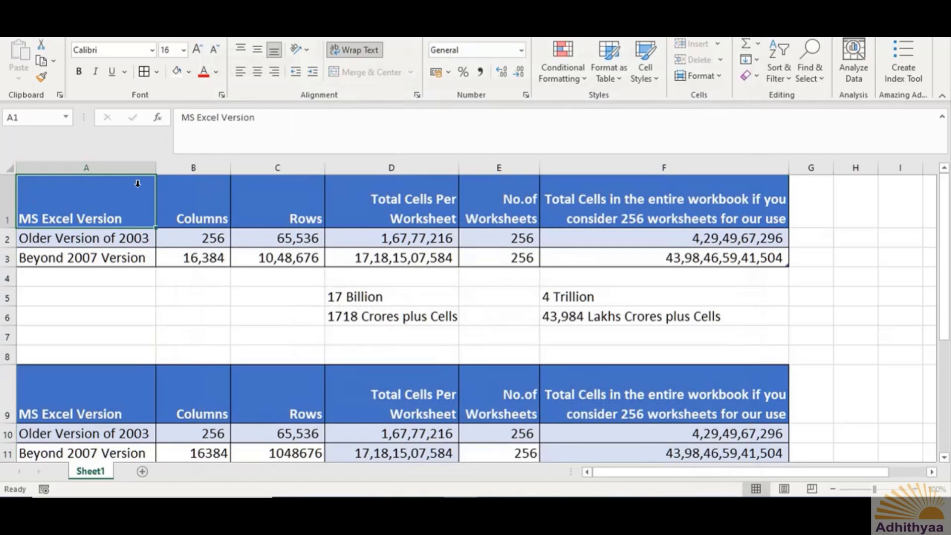
left_click(193, 168)
left_click(194, 209)
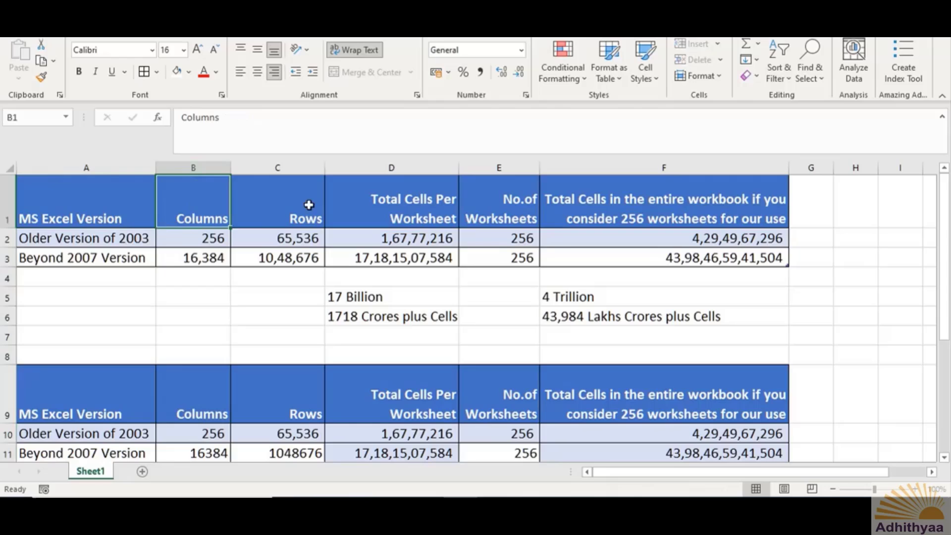
left_click(823, 175)
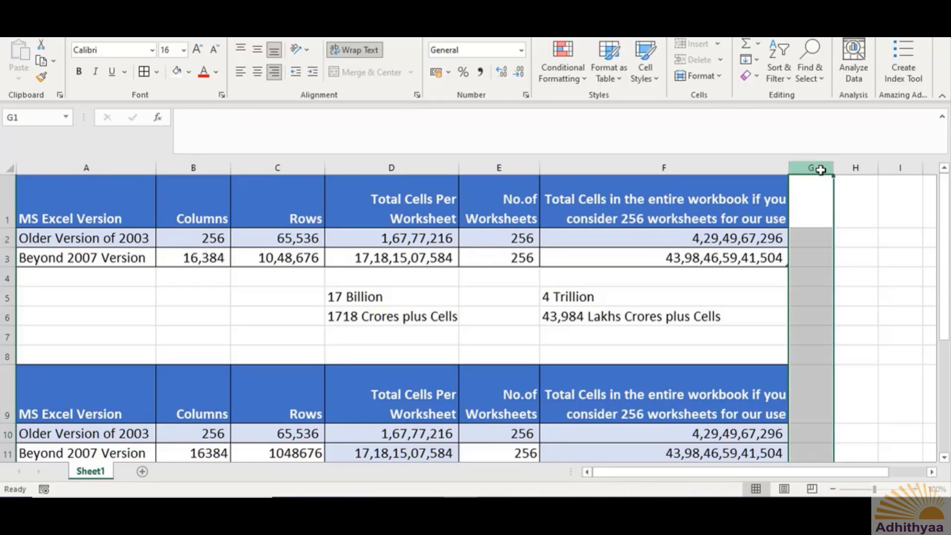
left_click(815, 336)
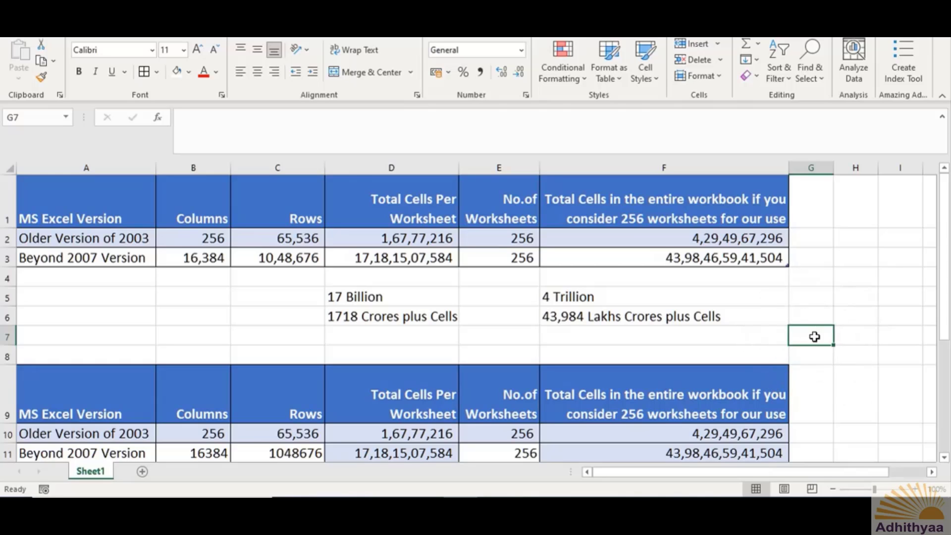
scroll(521, 304, "down", 2)
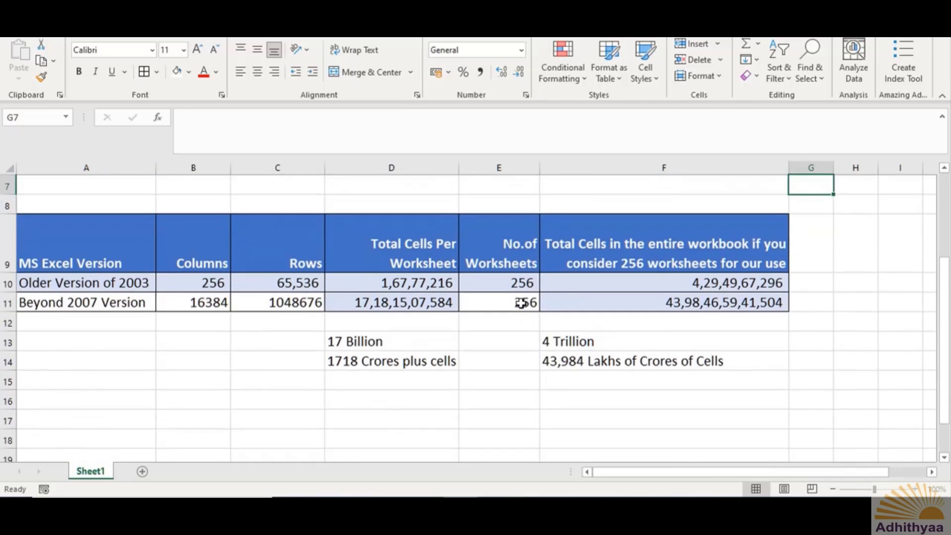
scroll(521, 303, "up", 1)
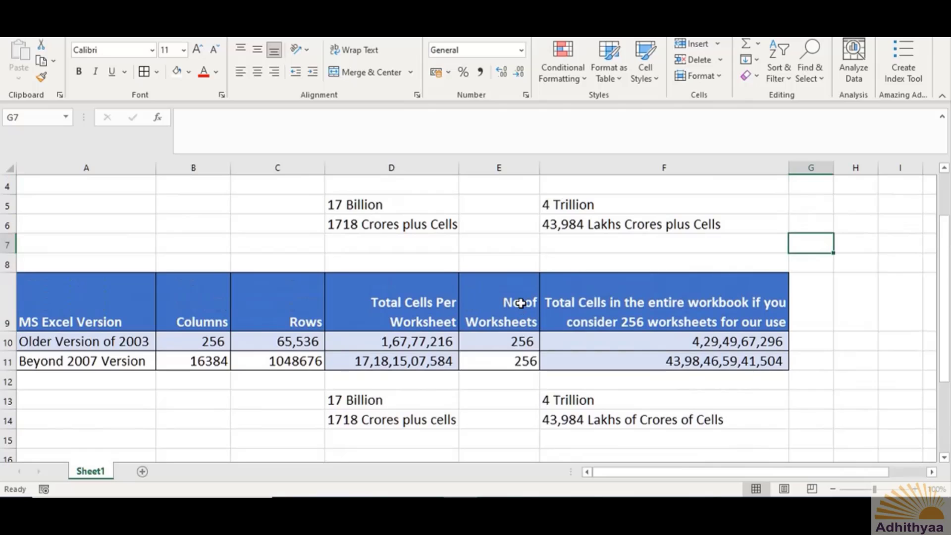
scroll(520, 303, "up", 1)
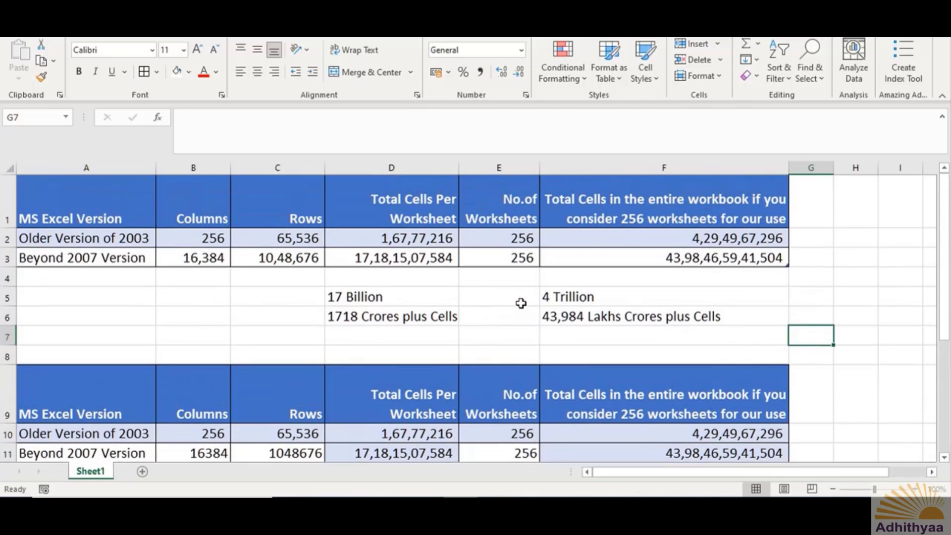